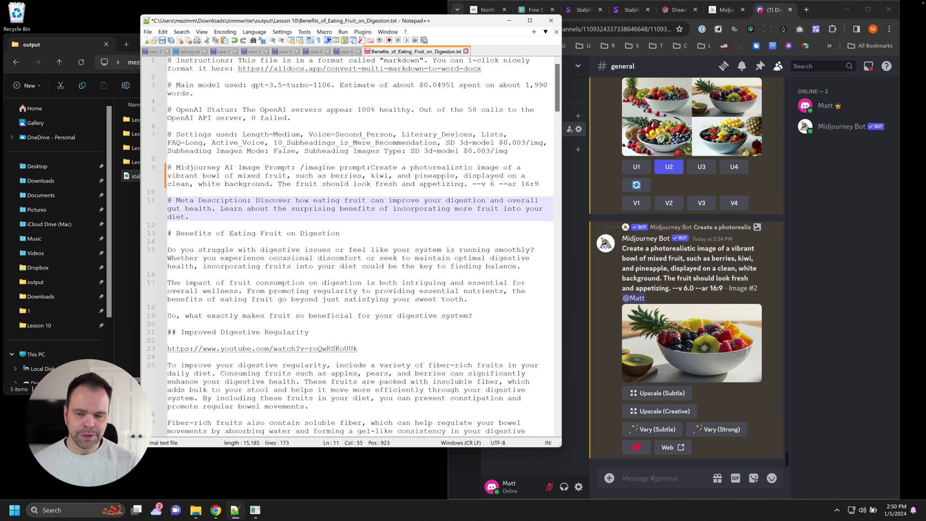
Step: Highlight the 'Benefits of Eating Fruit on Digestion' heading and the Midjourney AI Image Prompt line
click(362, 233)
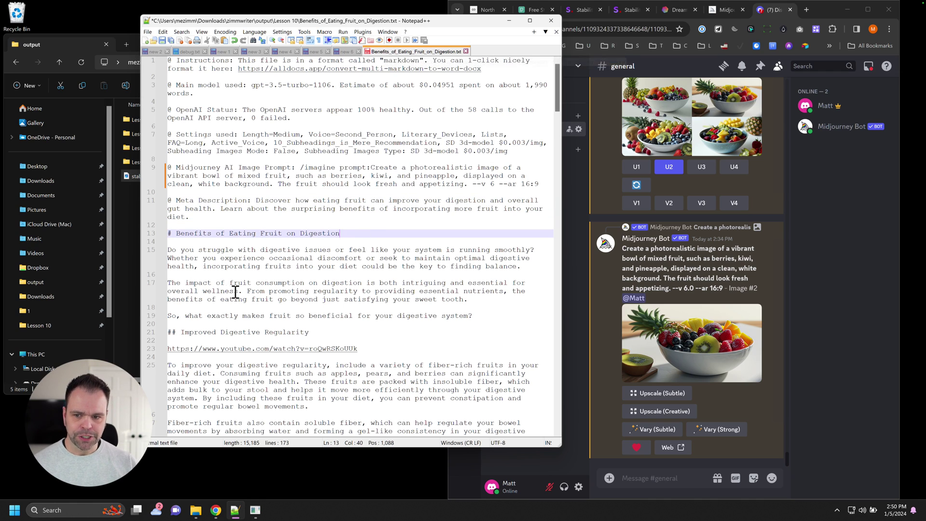
drag(339, 234, 167, 234)
drag(168, 167, 539, 182)
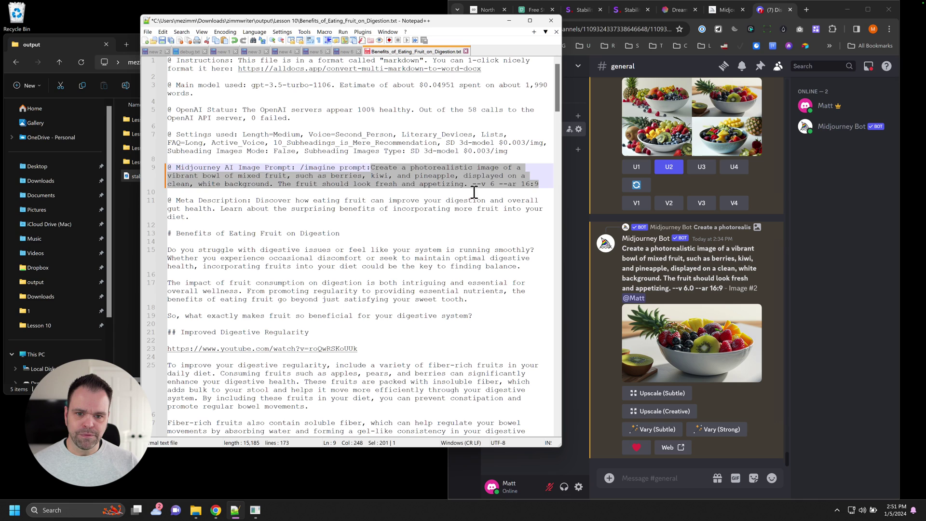
Step: Highlight the /imagine command and --v 6 --ar 16:9 parameters, then bring Discord forward
click(365, 168)
drag(370, 169, 300, 169)
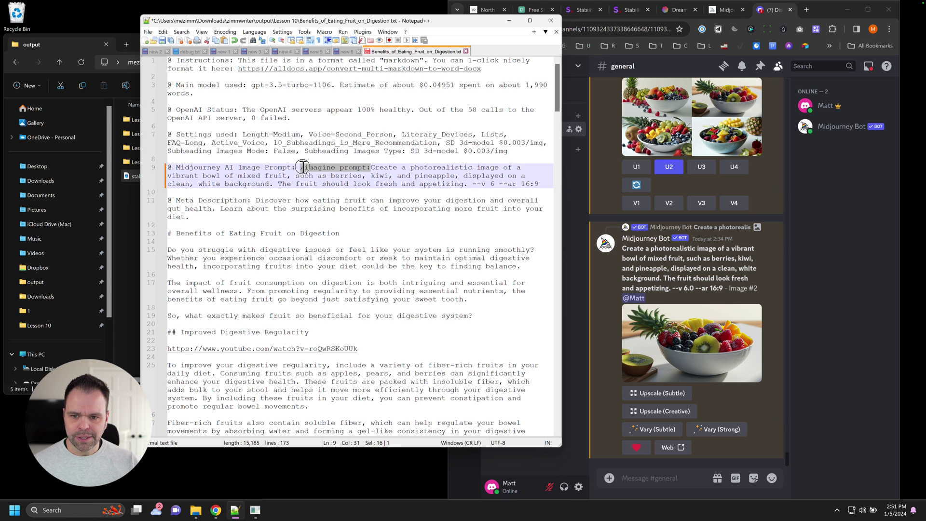
drag(539, 185, 478, 184)
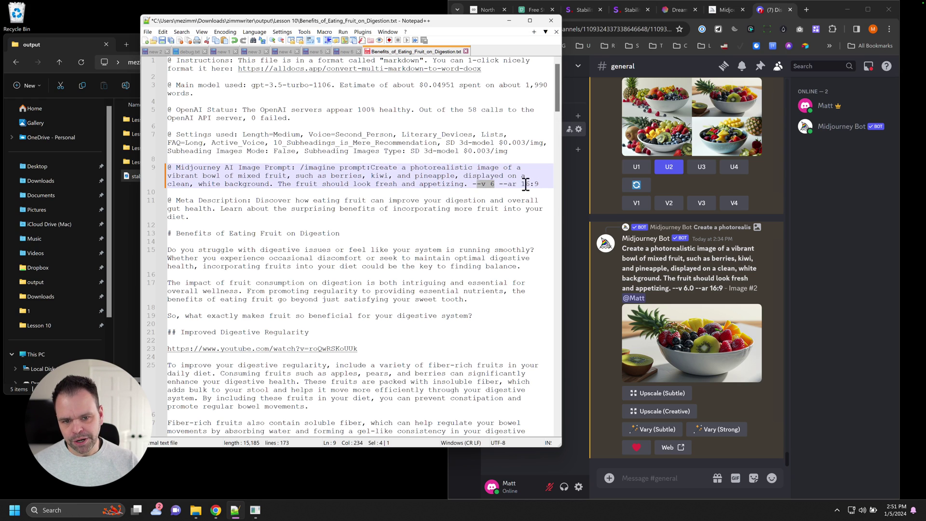
drag(540, 184, 499, 185)
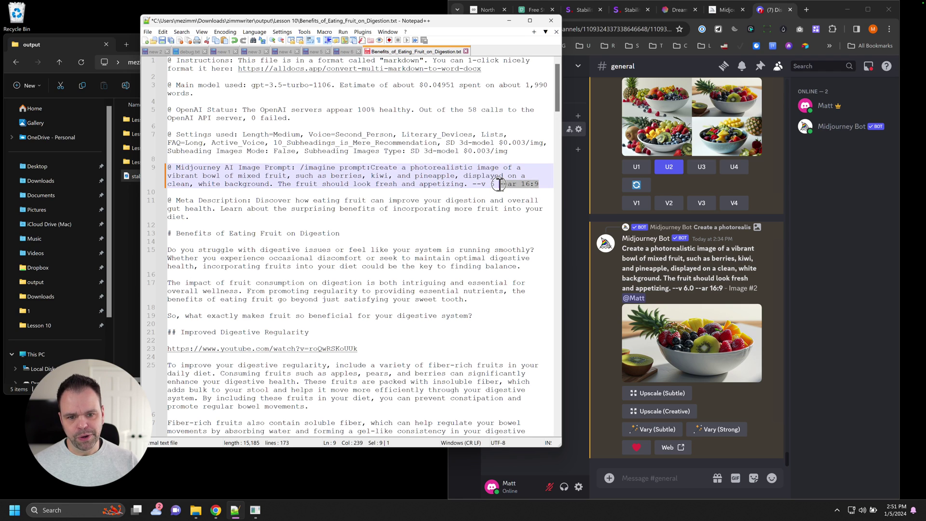
drag(300, 168, 549, 185)
click(790, 282)
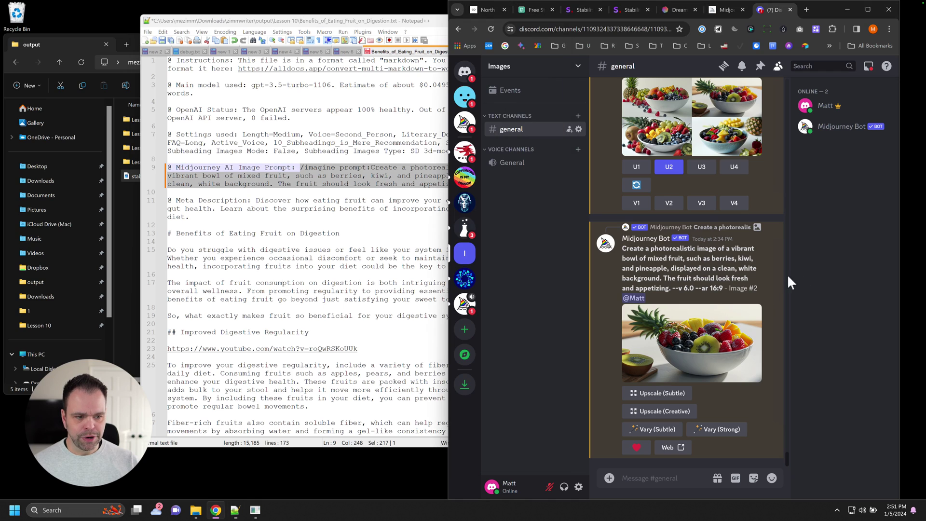
Step: Enlarge and close the fruit-bowl image, then move to the Midjourney dog-and-cat cooking competition page
click(717, 343)
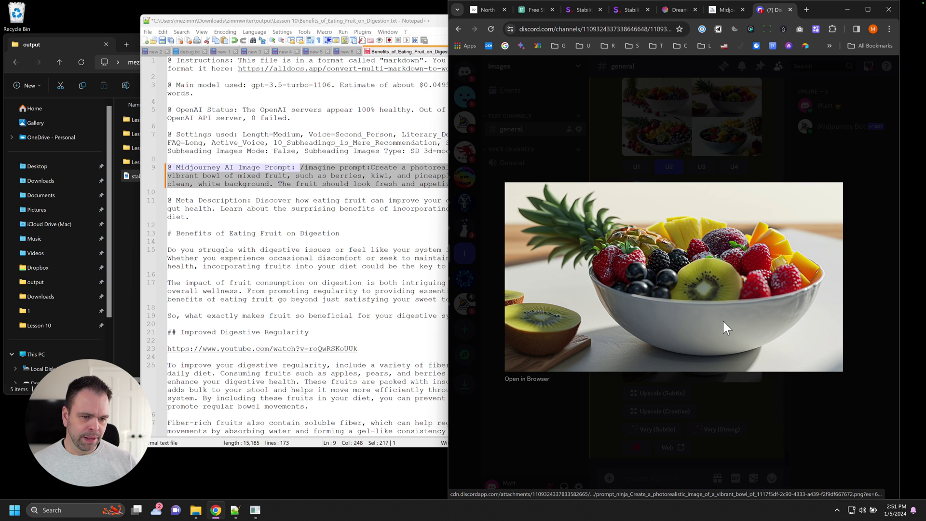
click(748, 53)
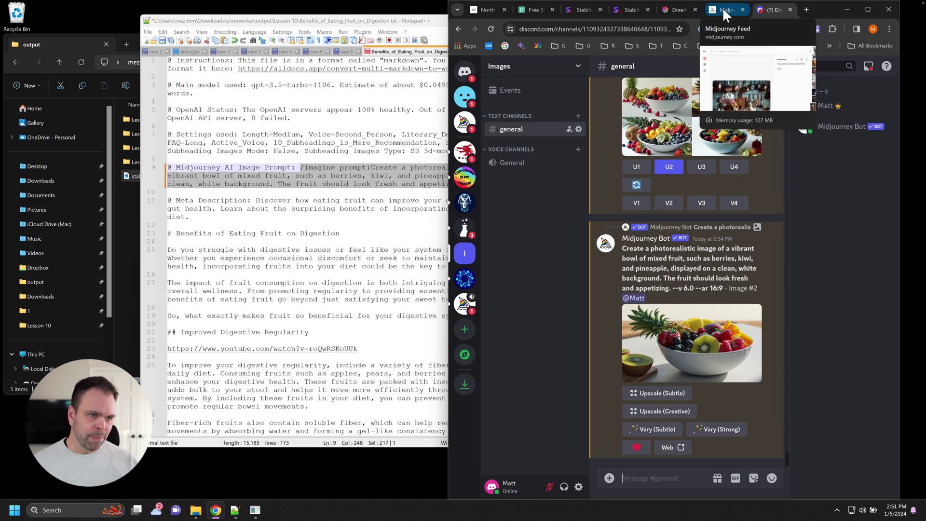
click(722, 8)
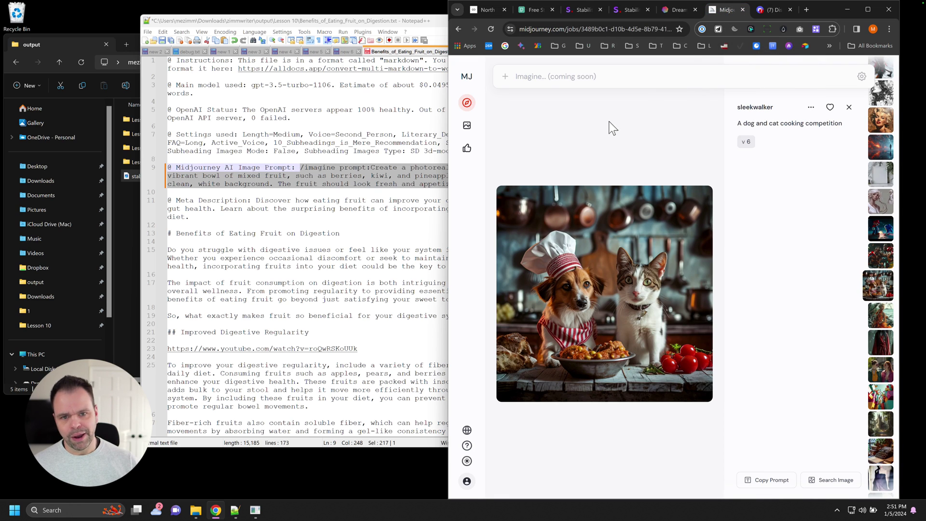
click(768, 8)
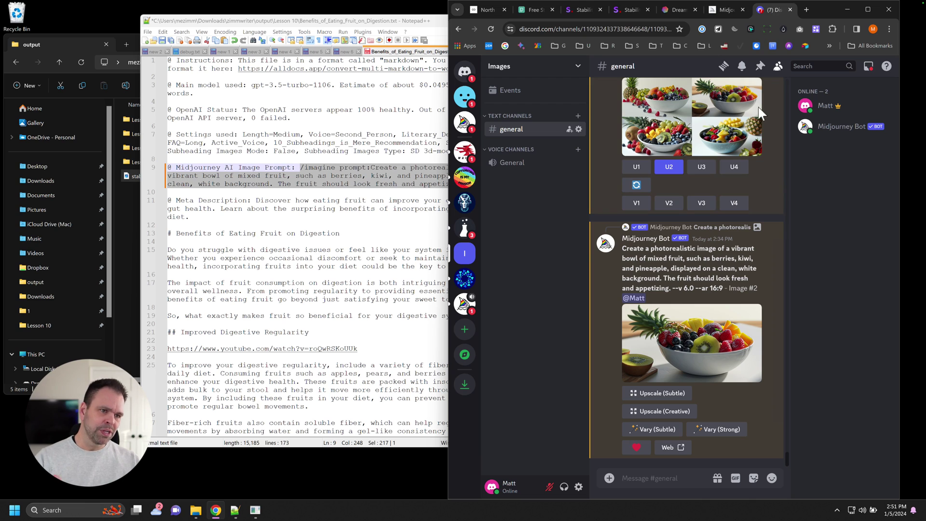
click(728, 10)
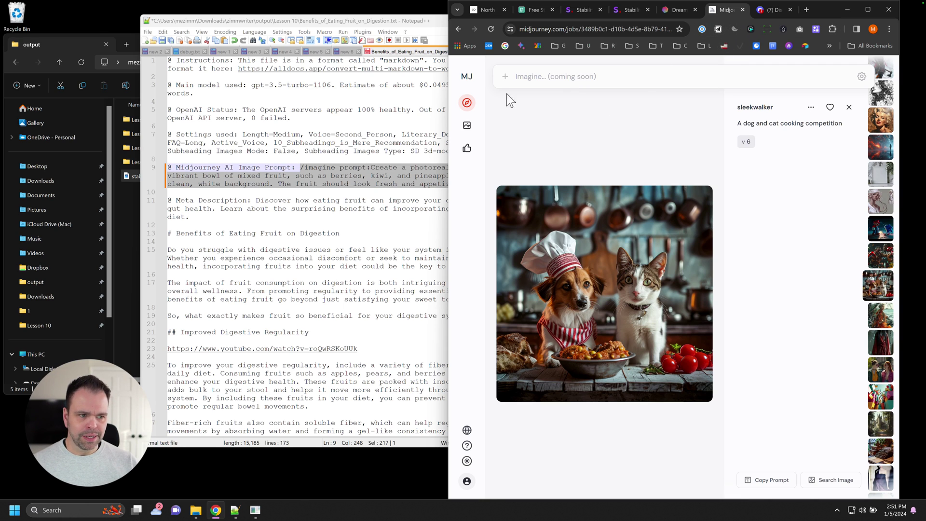
Step: Open midjourney.com/explore and scroll down through the community image grid
click(466, 77)
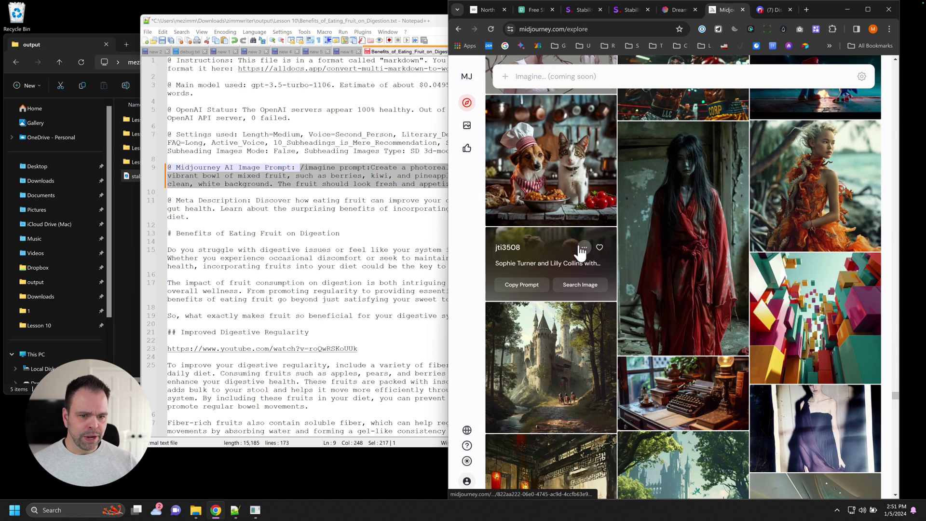
scroll(752, 304, down, 12)
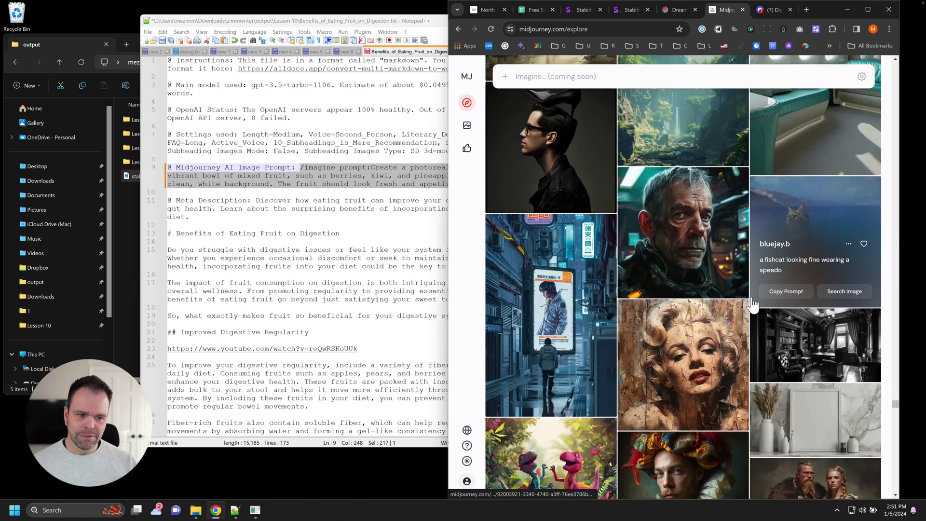
scroll(752, 304, down, 10)
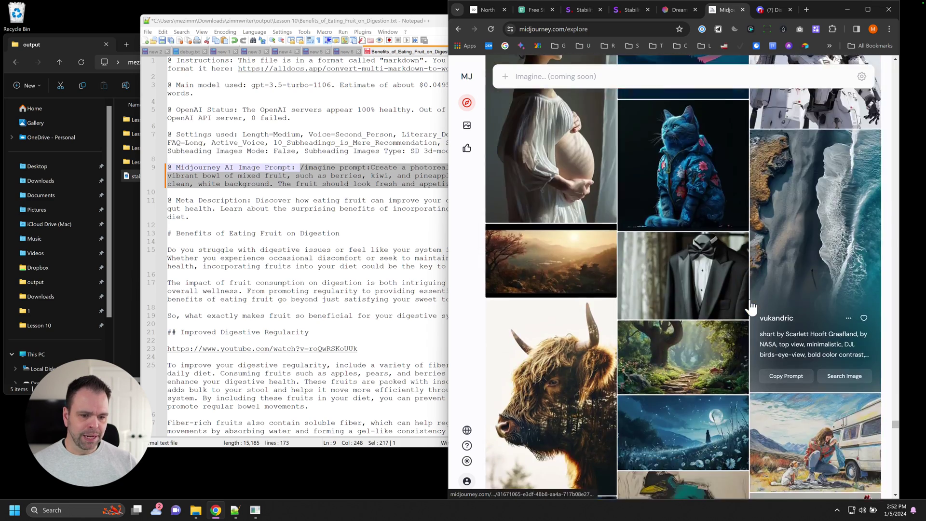
scroll(751, 307, down, 10)
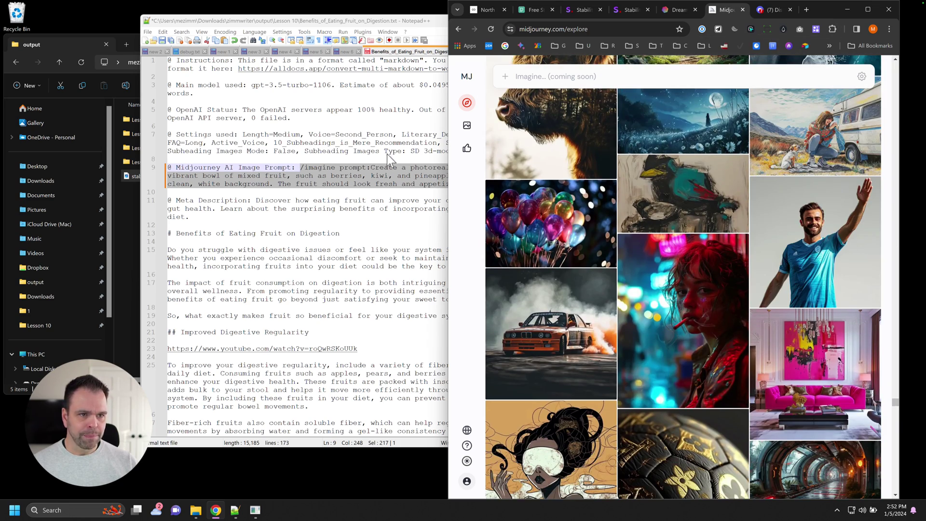
Step: Launch ZimmWriter's Bulk Blog Writer from the taskbar menu, then return to the Notepad++ article
click(360, 193)
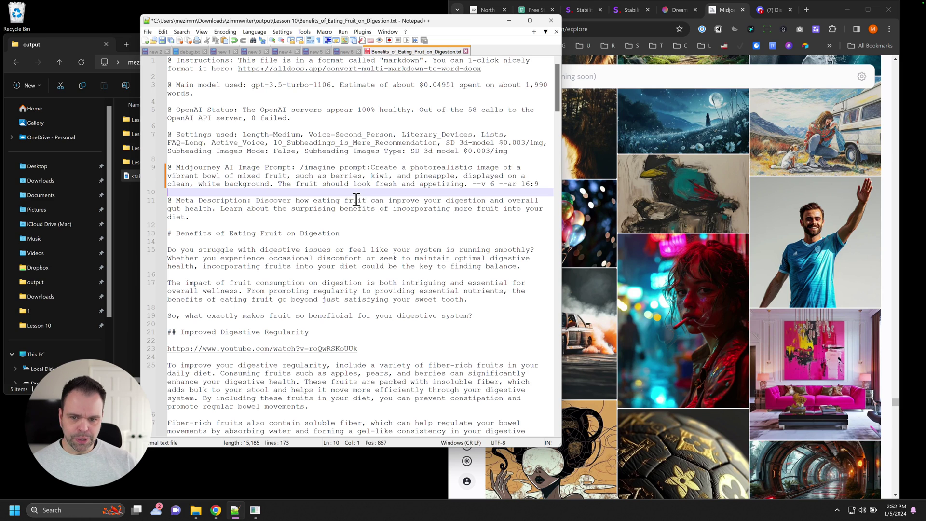
click(255, 510)
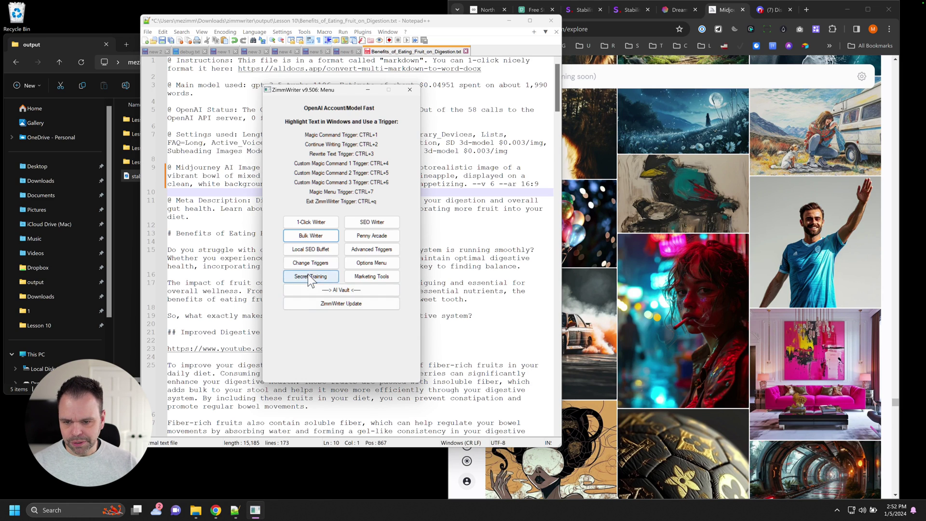
click(311, 235)
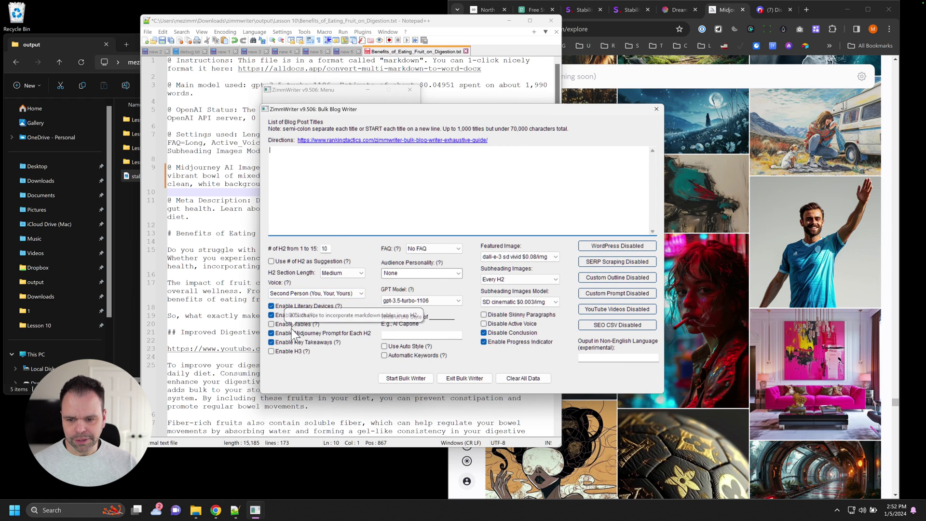
mouse_move(347, 109)
mouse_down()
mouse_move(527, 97)
mouse_move(339, 95)
mouse_up()
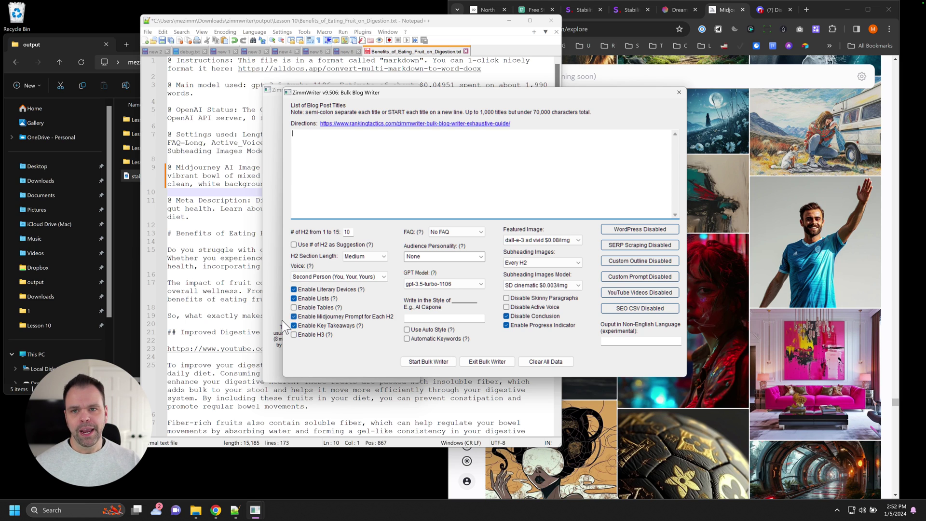
click(229, 297)
drag(311, 332, 171, 332)
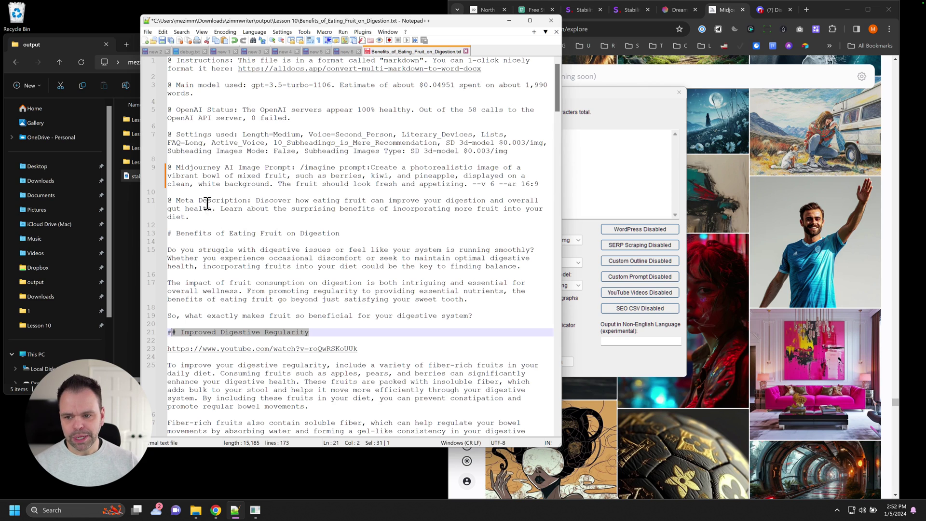
Step: Scroll the article down to the Enhanced Nutrient Absorption image path, then bring Bulk Blog Writer forward
drag(169, 167, 460, 186)
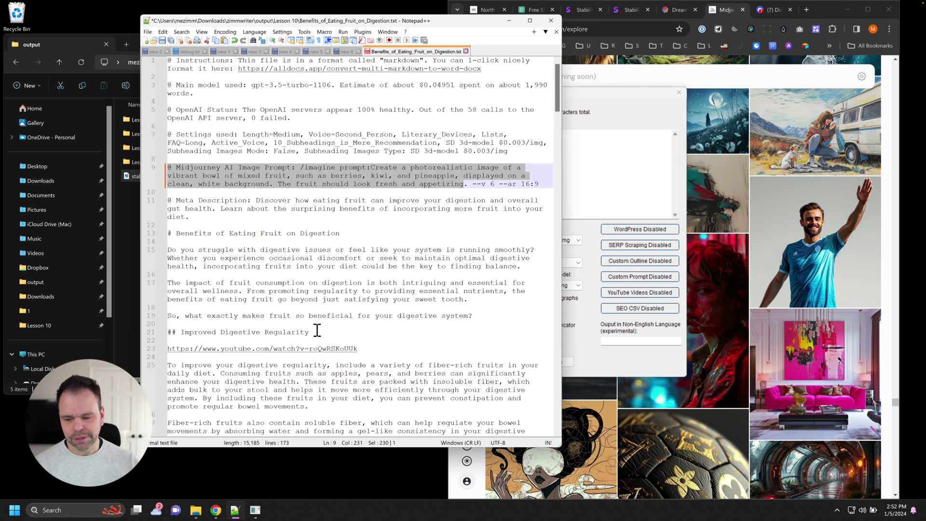
scroll(299, 314, down, 2)
drag(311, 274, 183, 275)
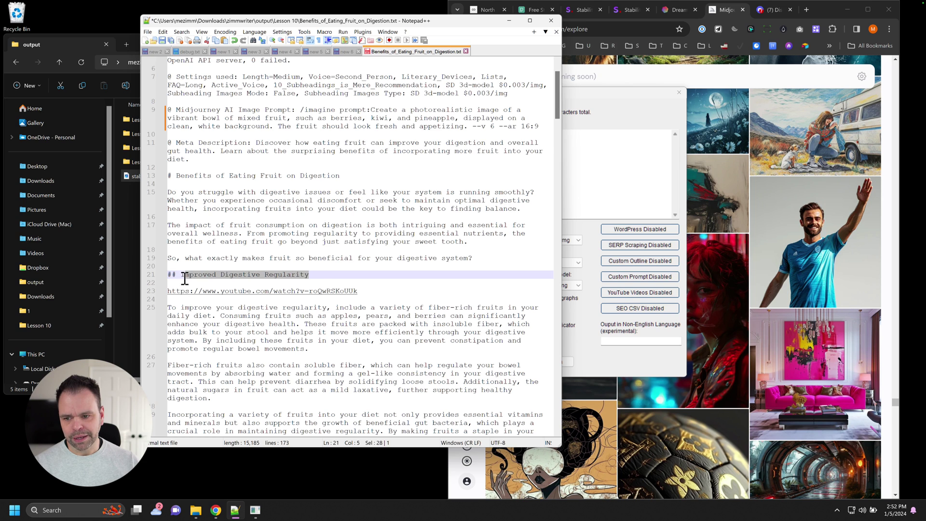
scroll(241, 323, down, 7)
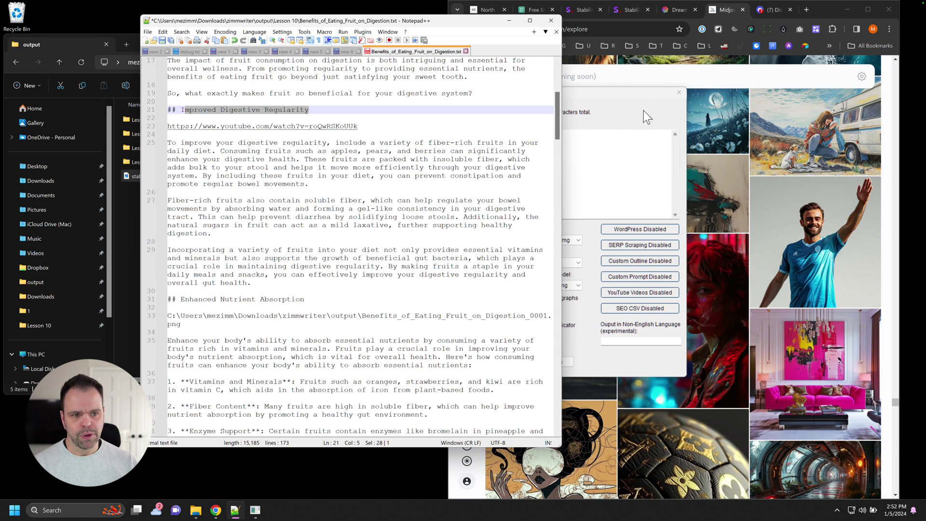
click(613, 103)
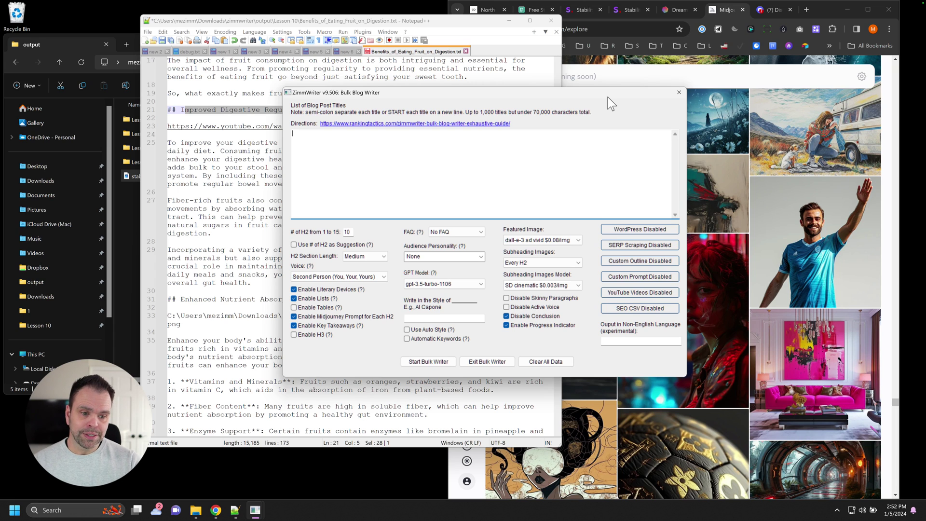
Step: Set Subheading Images to Every H2 using the SD cinematic model
drag(519, 93, 420, 81)
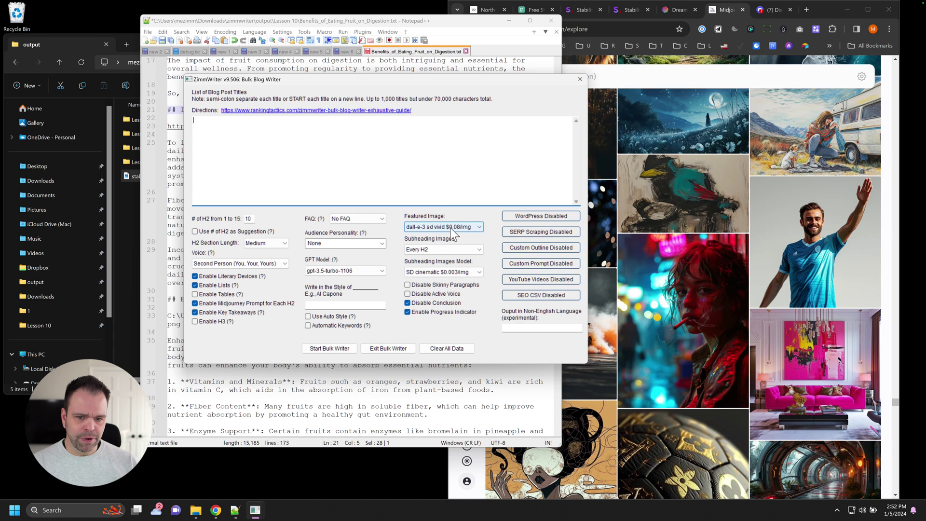
click(427, 249)
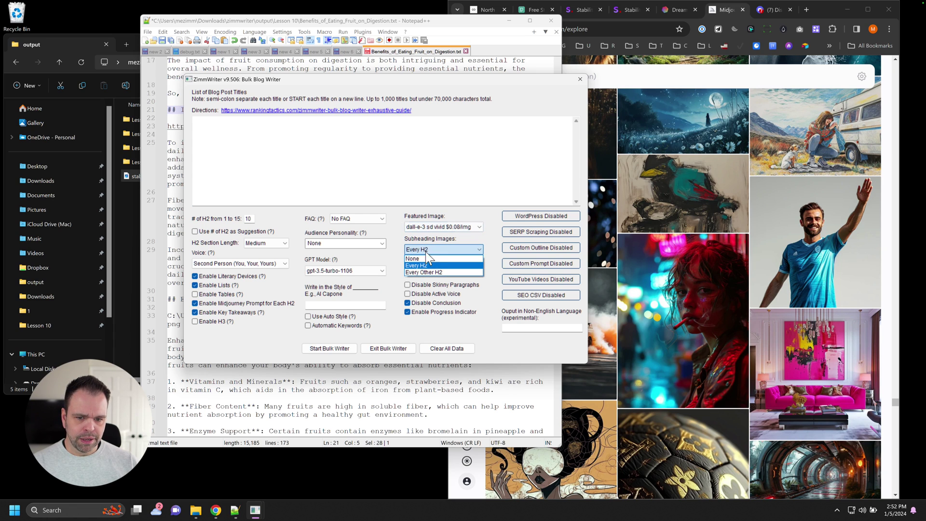
click(428, 265)
click(441, 273)
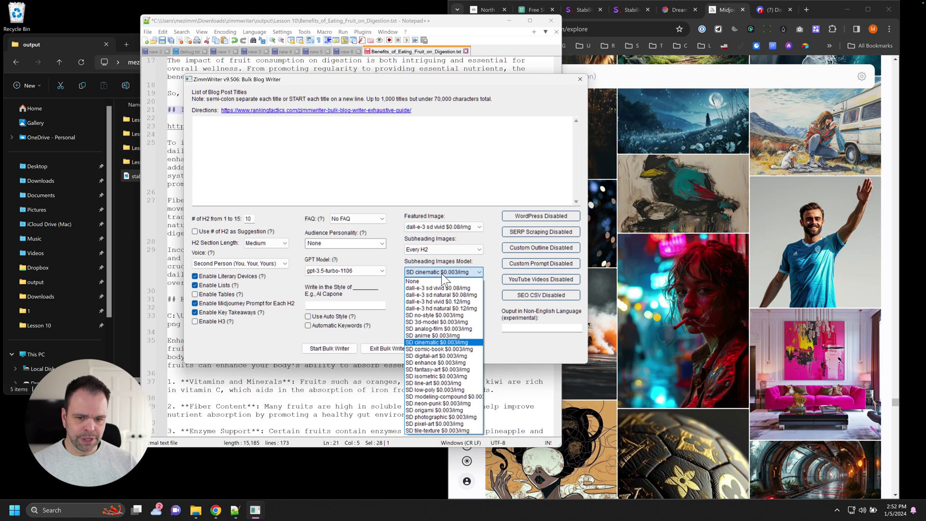
click(475, 272)
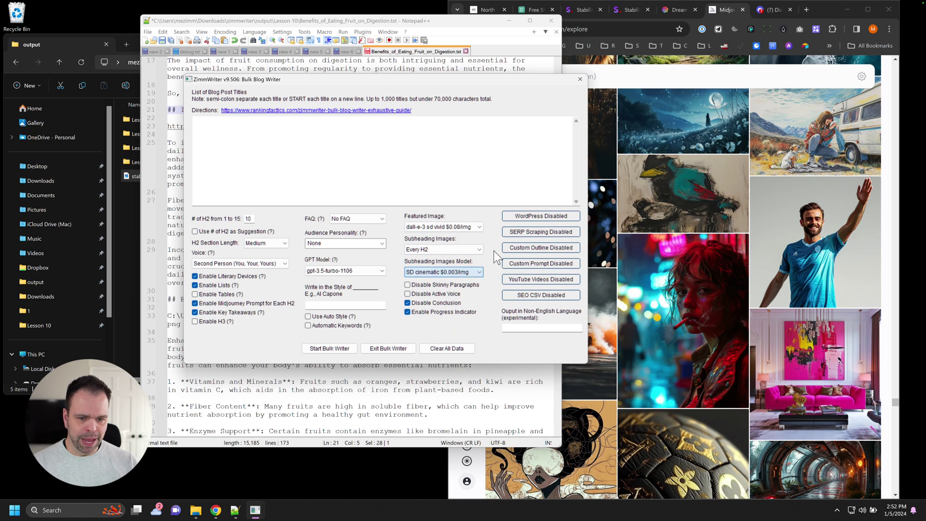
Step: Change the Featured Image source to Pexels
click(439, 227)
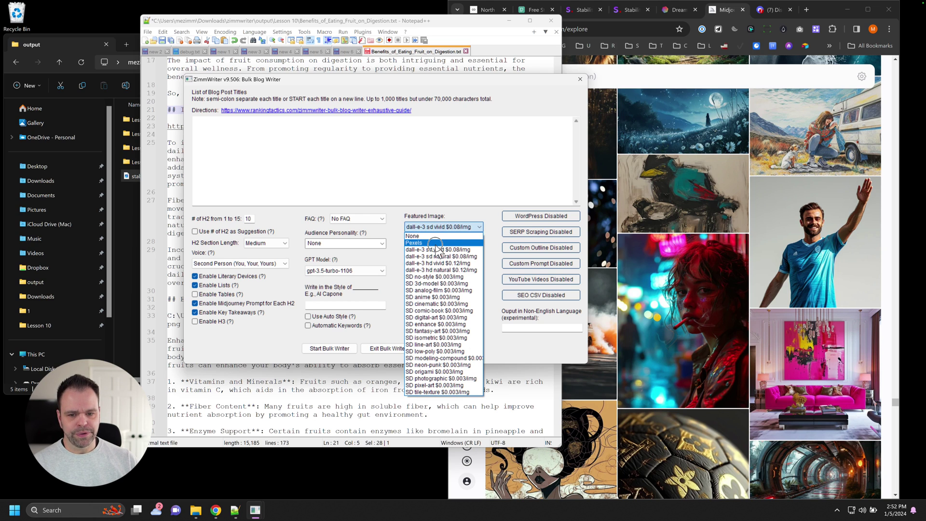
click(421, 243)
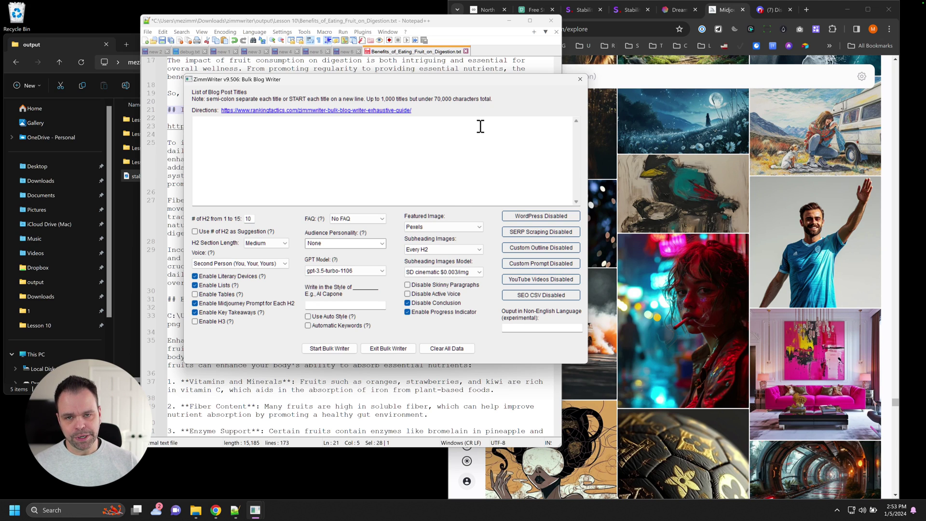
drag(464, 81, 404, 77)
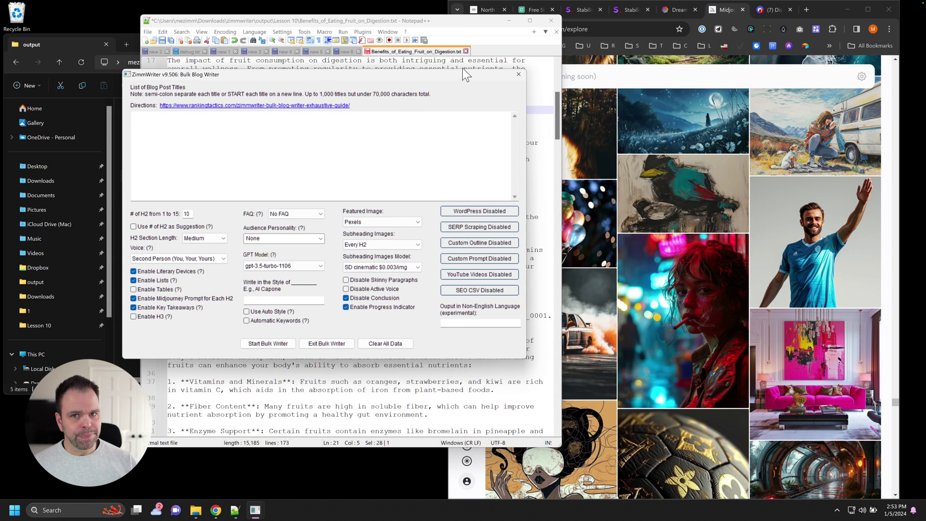
Step: Switch the browser to the Pexels free stock photo gallery
click(535, 11)
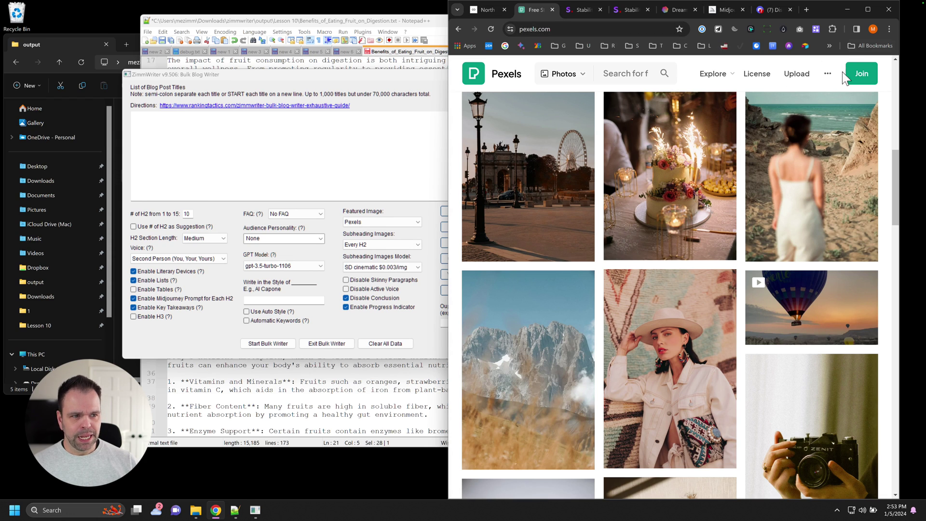
mouse_move(826, 75)
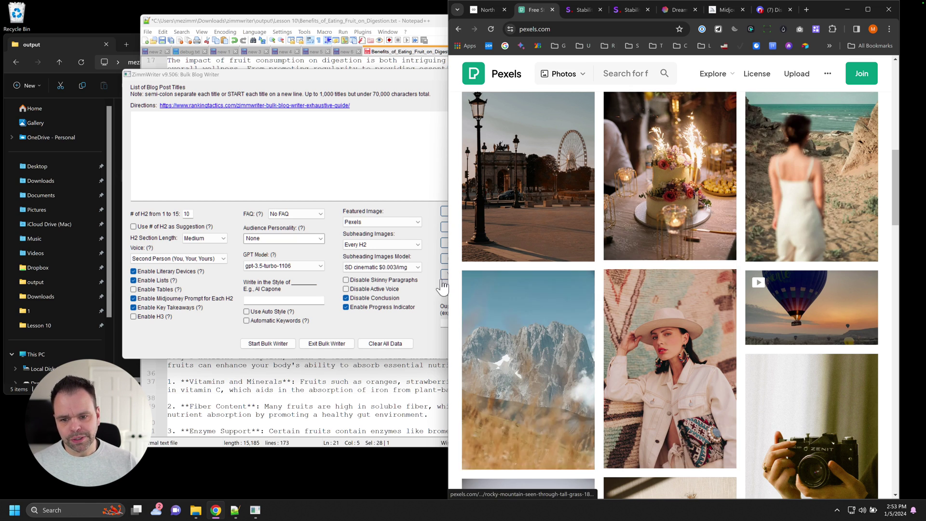
Step: Keep SD cinematic for subheadings, then list the featured image sources from Pexels through DALL-E 3 and SD styles
click(379, 267)
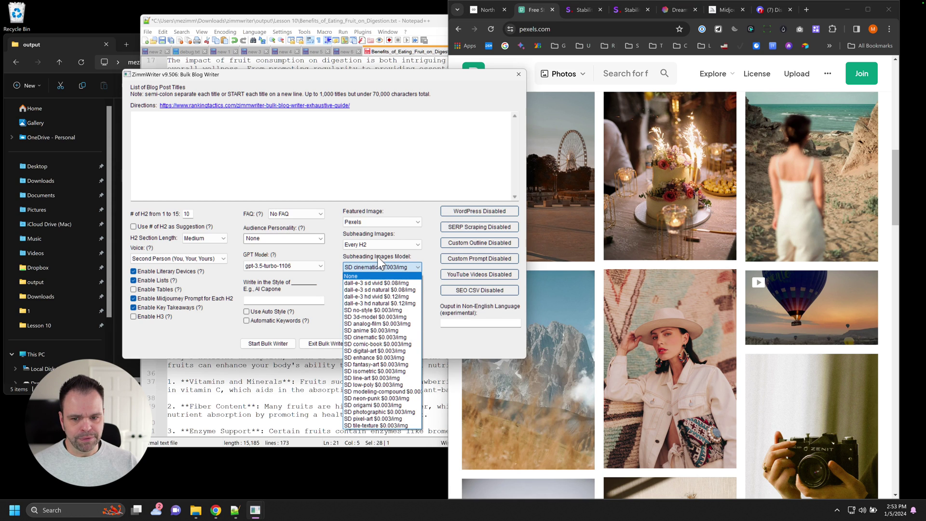
click(407, 213)
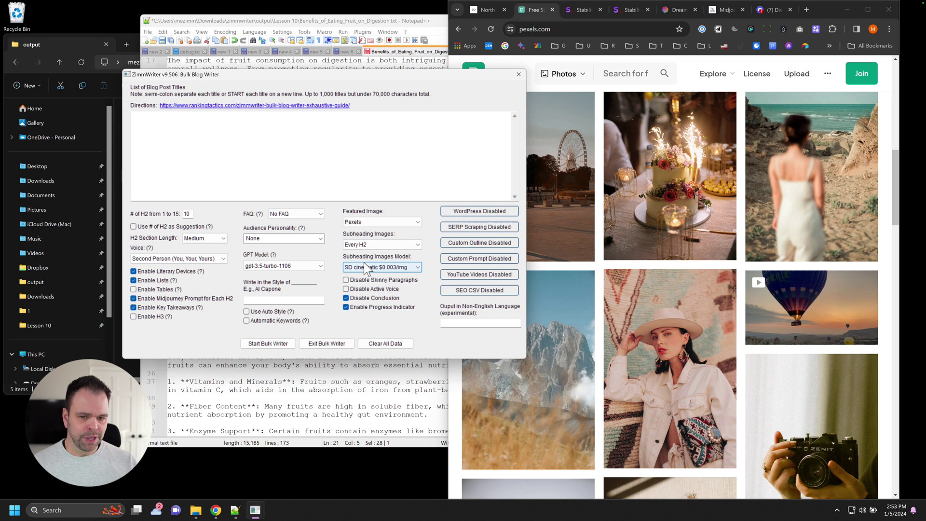
click(361, 222)
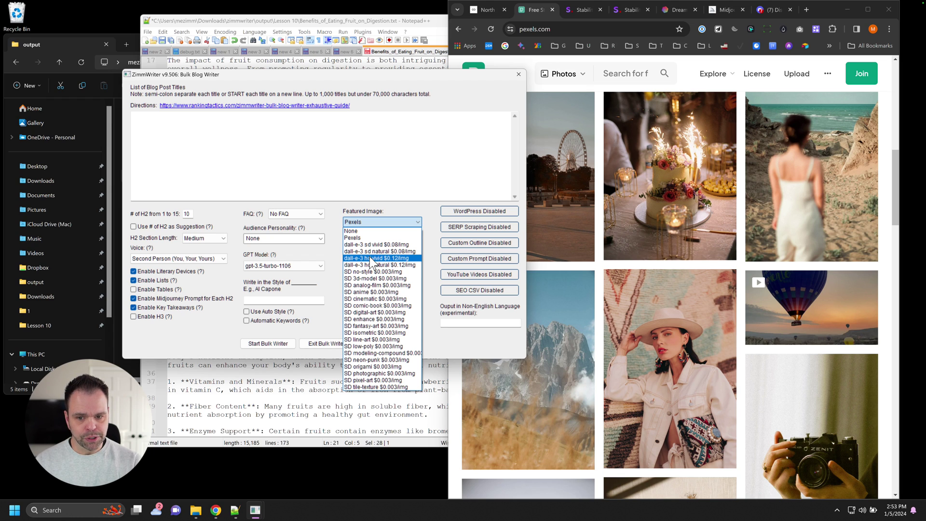
Step: Try dall-e-3 sd vivid for the featured image, then settle on SD anime at $0.003/img
click(373, 245)
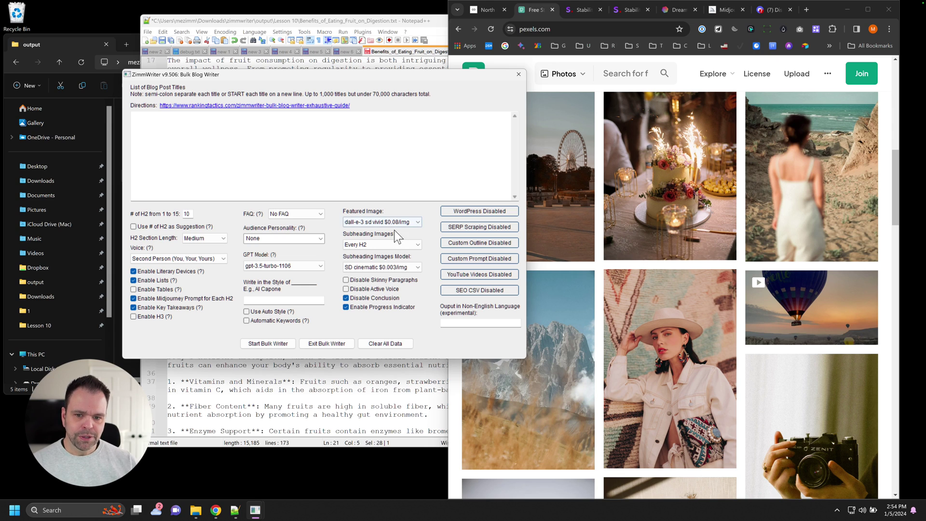
click(388, 222)
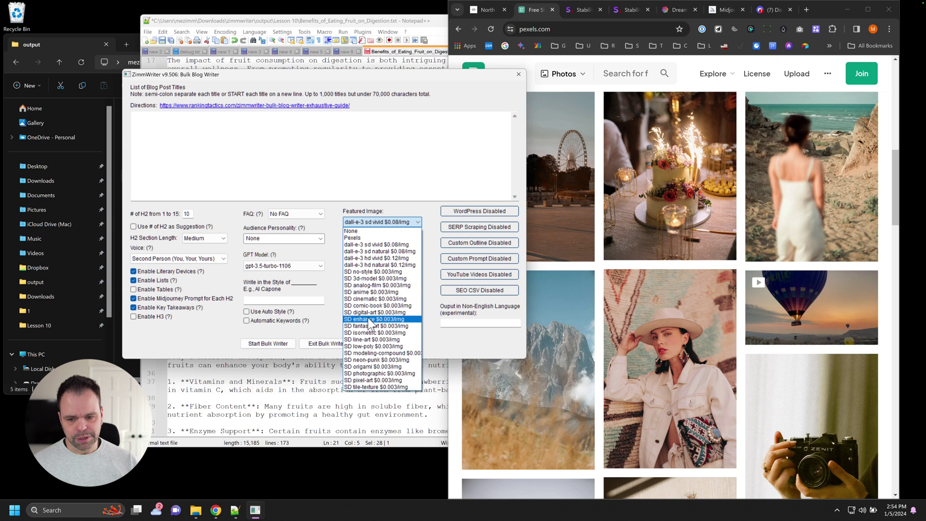
click(374, 292)
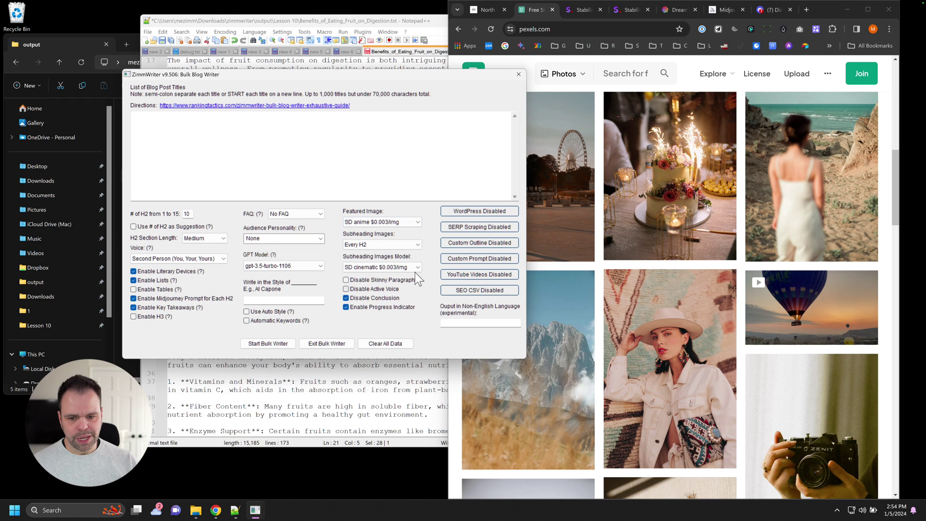
click(364, 267)
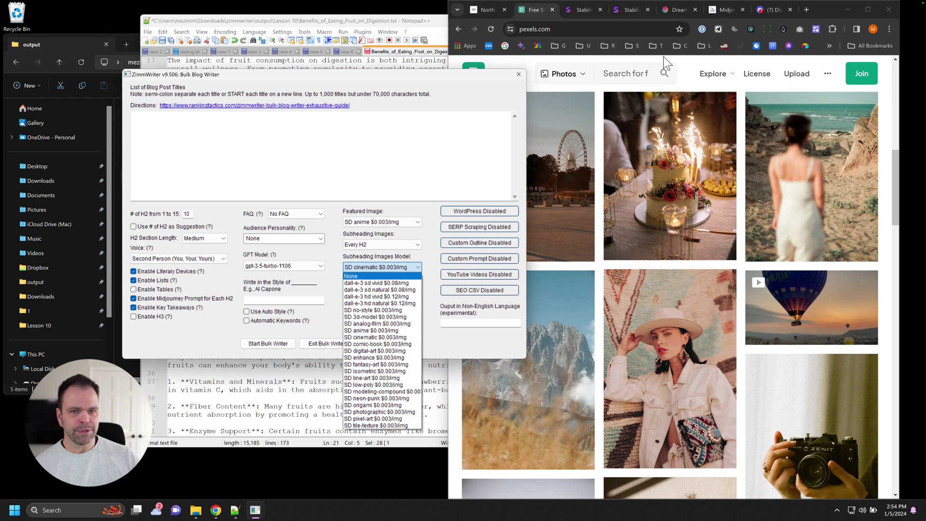
Step: Switch to Stability AI and open the billing page showing 1,866.26 credits
click(581, 9)
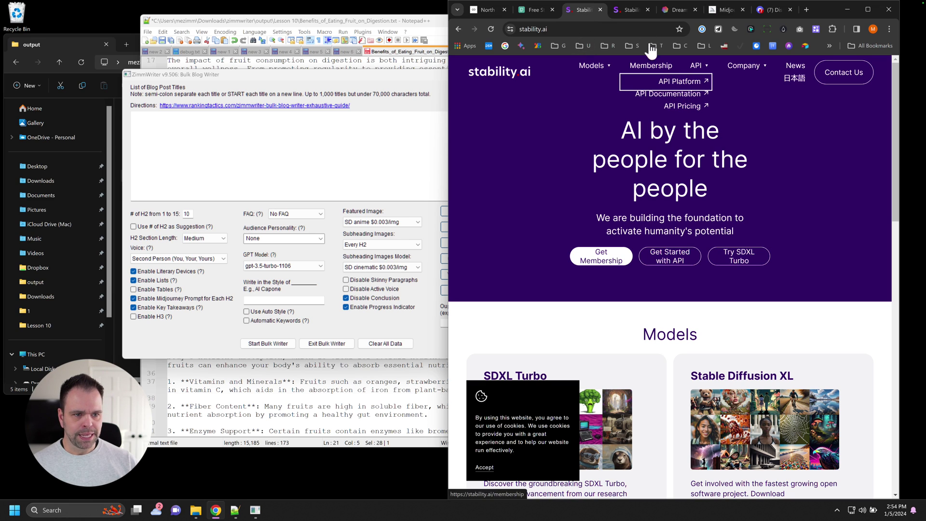
click(629, 7)
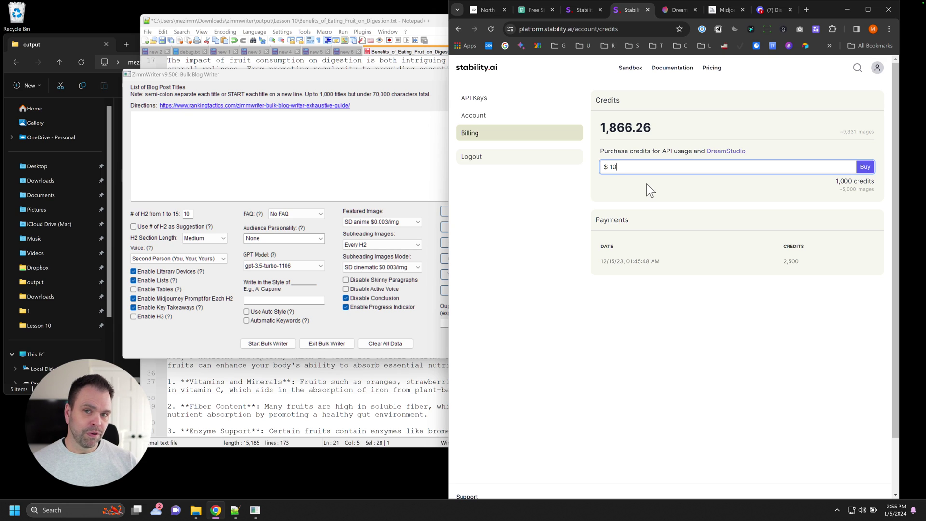
Step: Bring the Bulk Blog Writer forward and list its subheading image models, currently SD cinematic
click(367, 186)
click(383, 269)
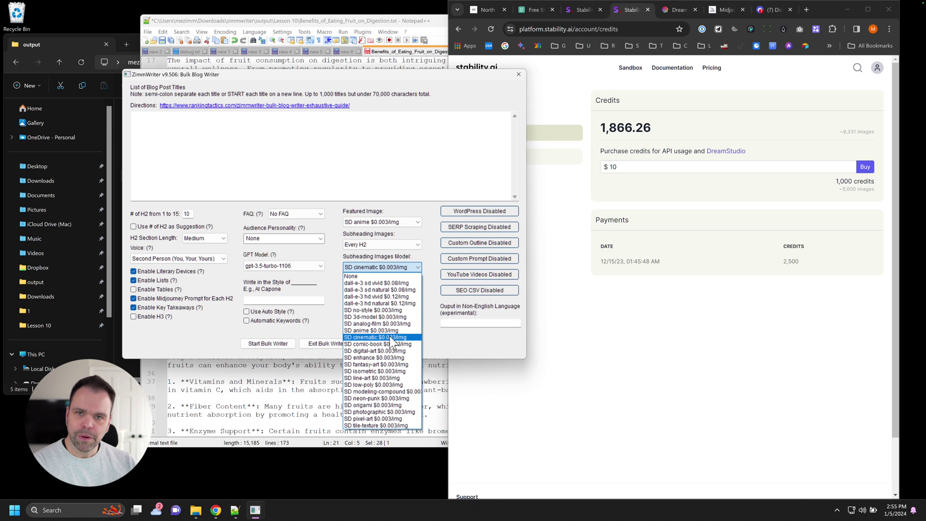
Step: Close the Bulk Blog Writer and copy the fruit-bowl image prompt on line 9 in Notepad++
click(519, 78)
click(520, 79)
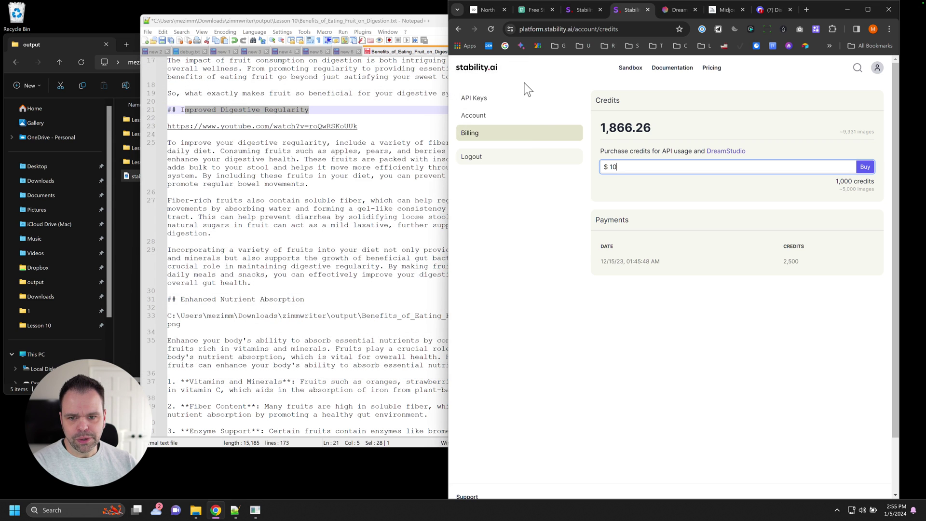
click(388, 119)
scroll(388, 120, up, 9)
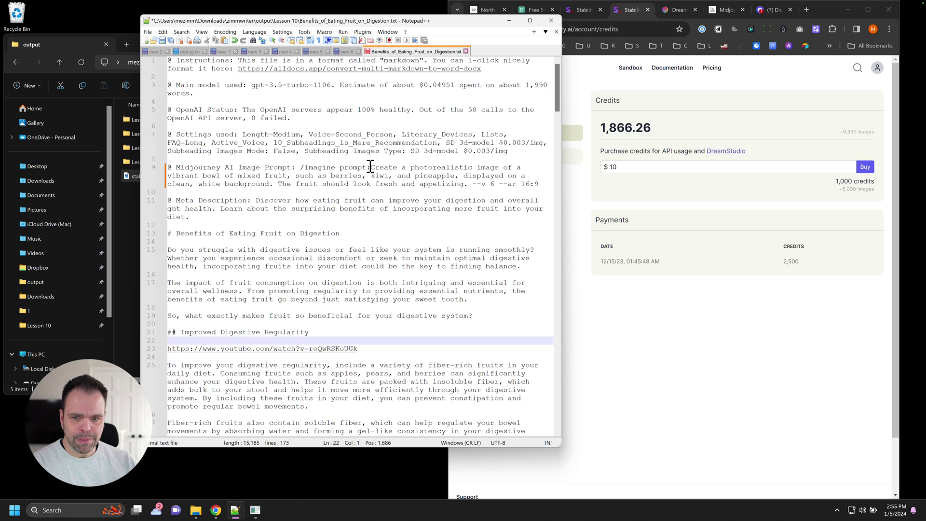
drag(370, 167, 467, 185)
right_click(466, 184)
click(481, 193)
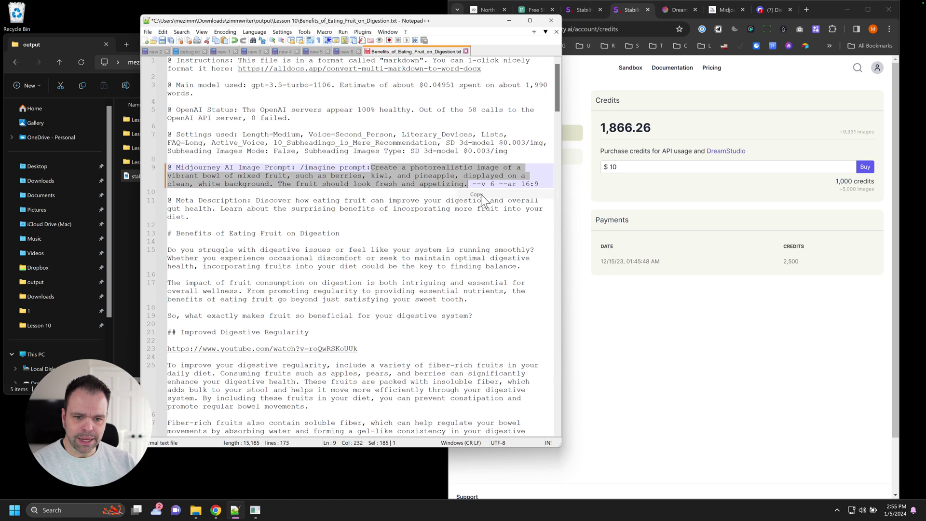
Step: Change the Bulk Blog Writer's featured image model, then switch over to DreamStudio
click(255, 510)
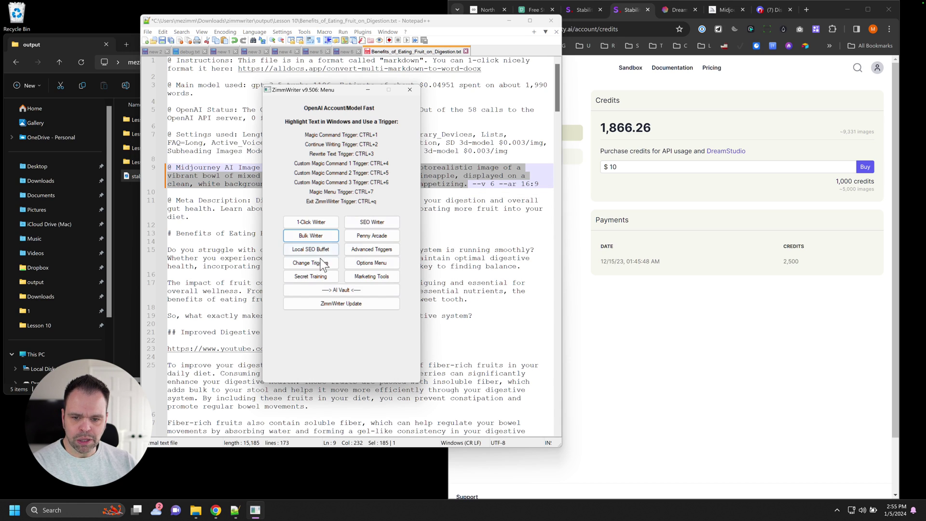
click(324, 238)
click(510, 257)
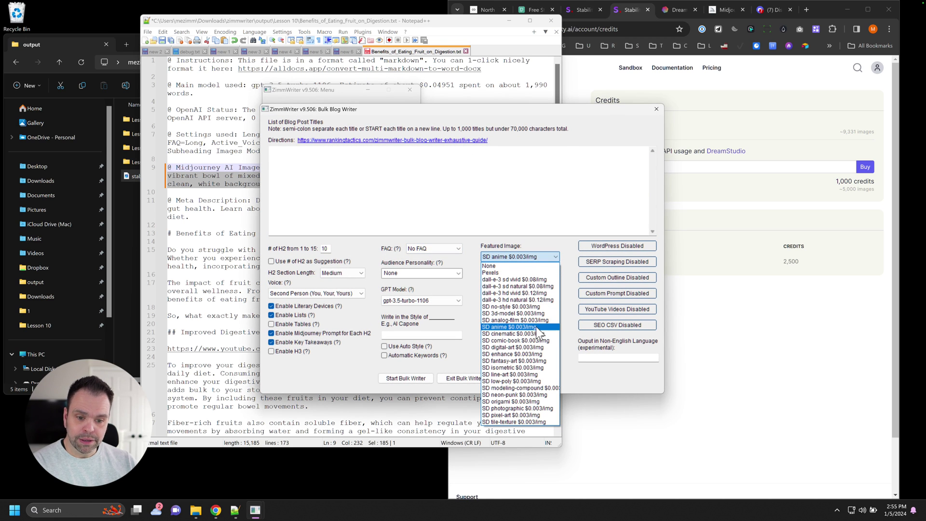
click(524, 373)
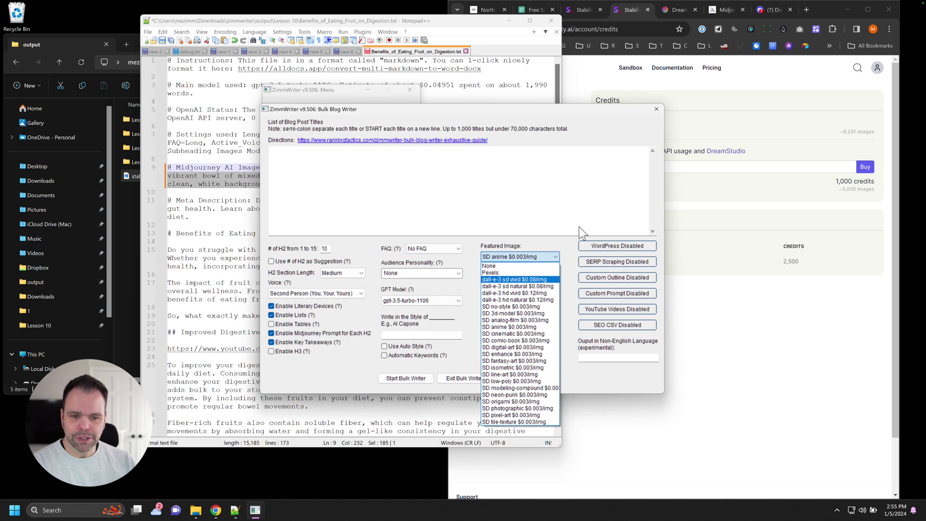
click(656, 109)
click(474, 31)
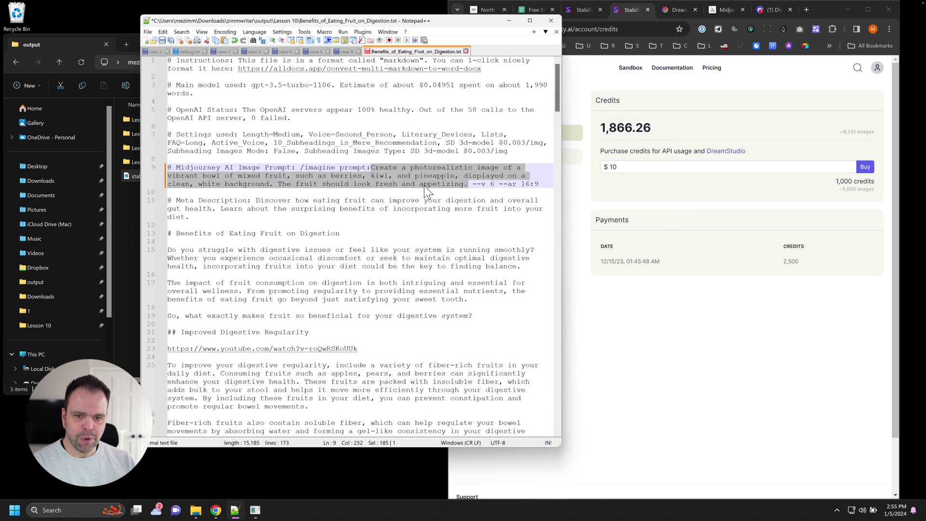
click(679, 10)
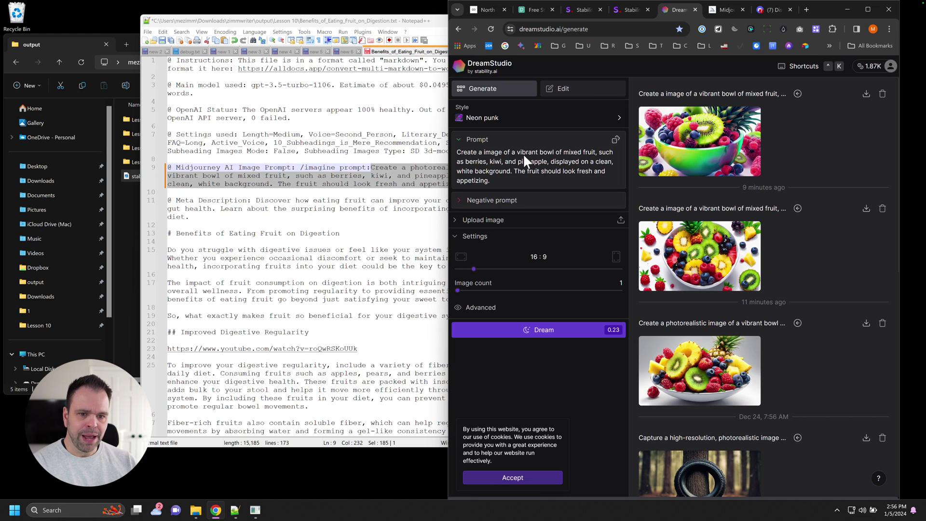
Step: Switch the DreamStudio style to Origami and generate a new fruit-bowl image
drag(489, 181, 476, 161)
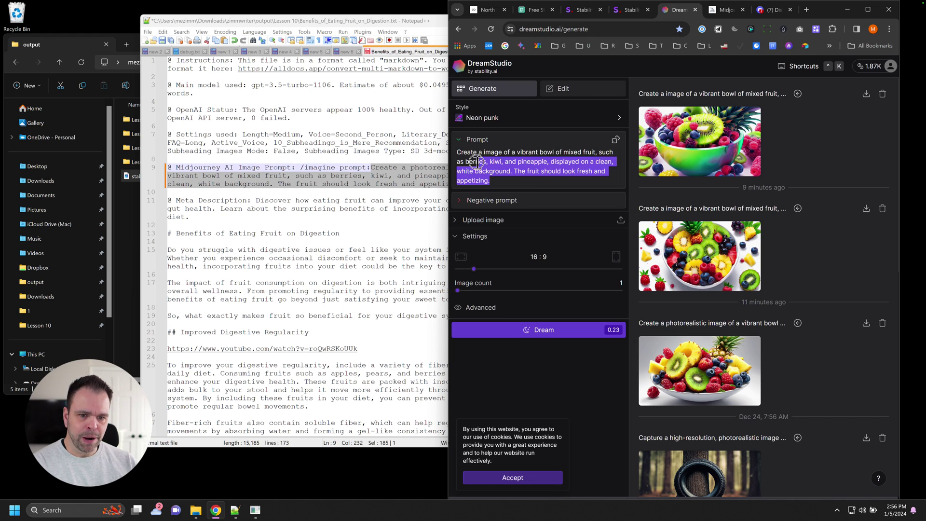
click(499, 118)
scroll(736, 265, down, 5)
click(759, 147)
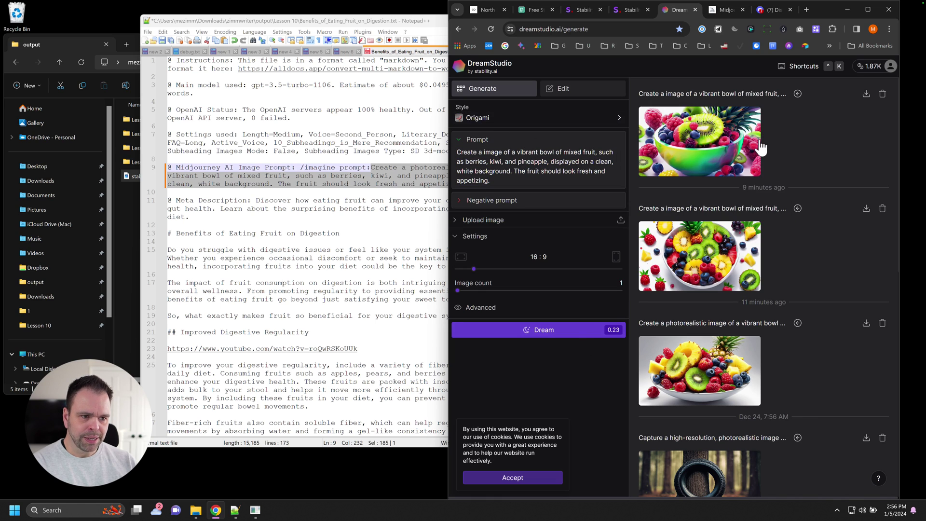
click(548, 334)
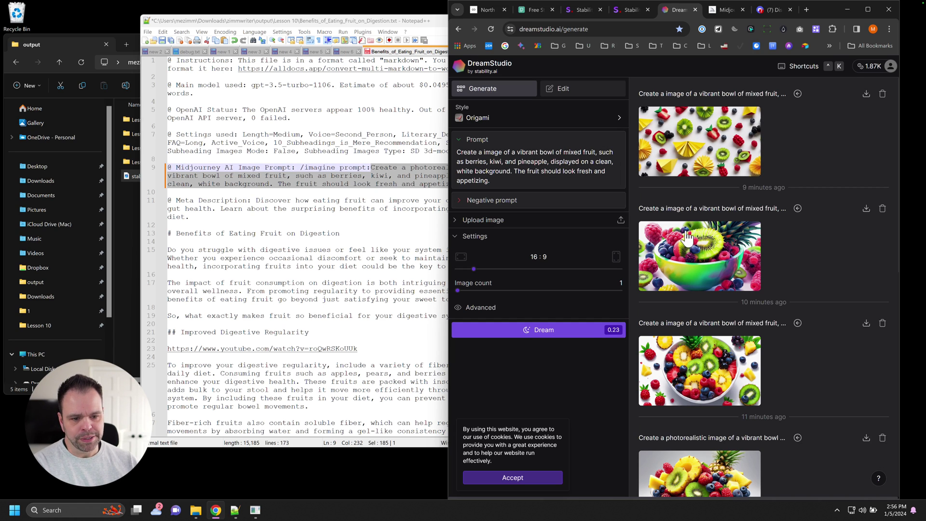
Step: Preview the new Origami image and the earlier Neon punk fruit-bowl image enlarged
mouse_move(699, 164)
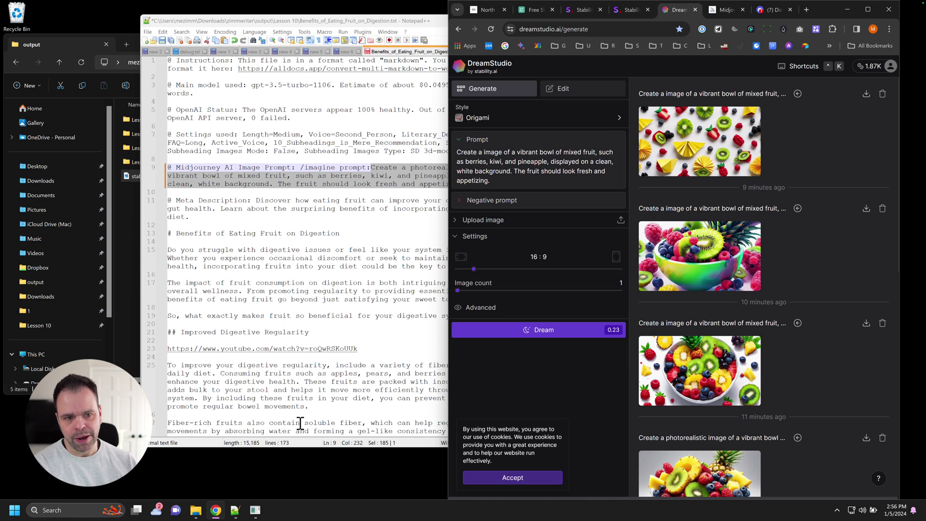
click(697, 147)
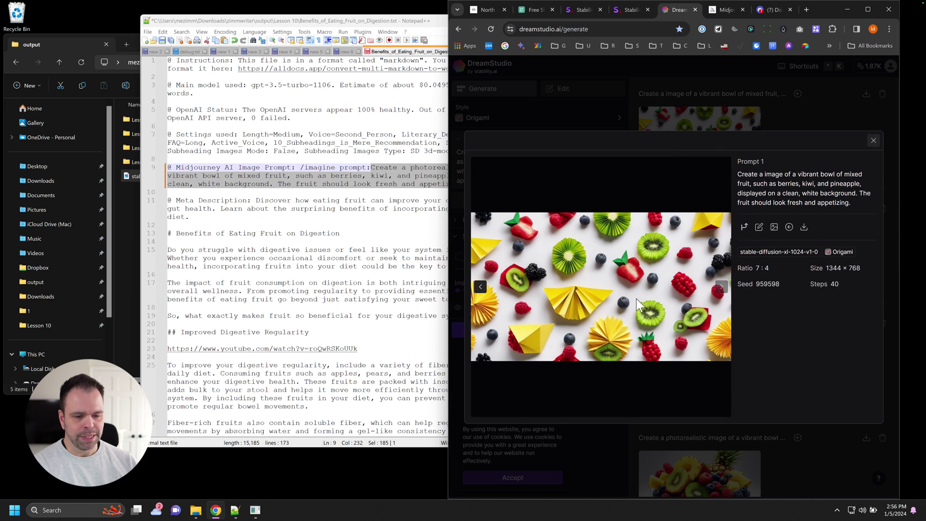
key(Escape)
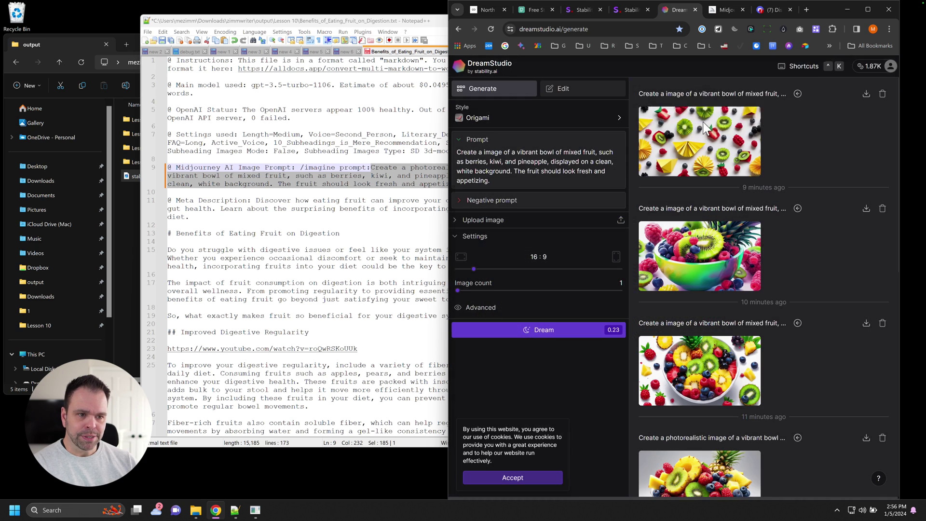
click(709, 275)
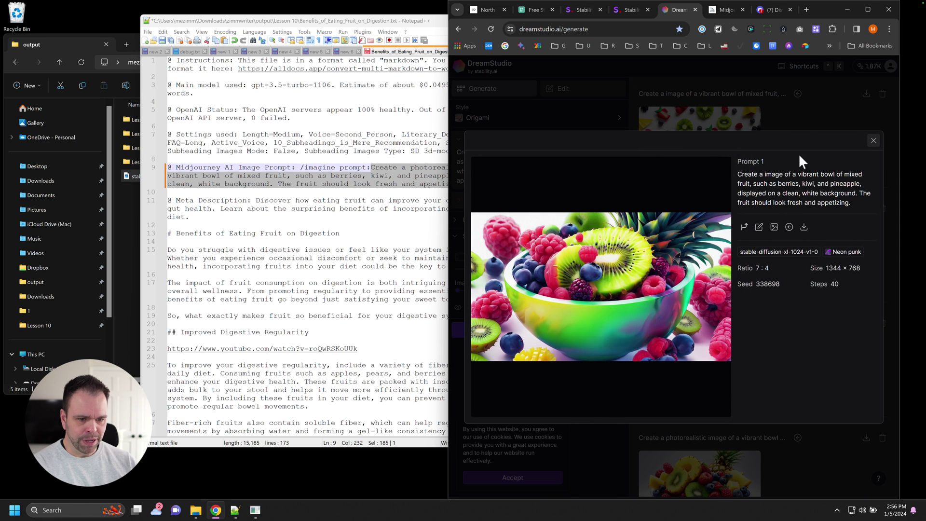
key(Escape)
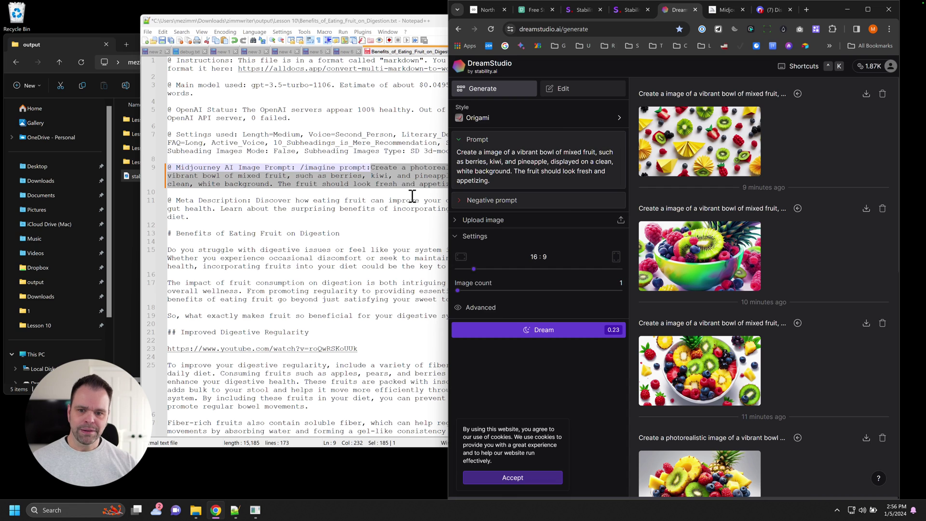
Step: Check the Bulk Blog Writer's subheading image models, leaving SD cinematic selected
click(375, 257)
click(255, 509)
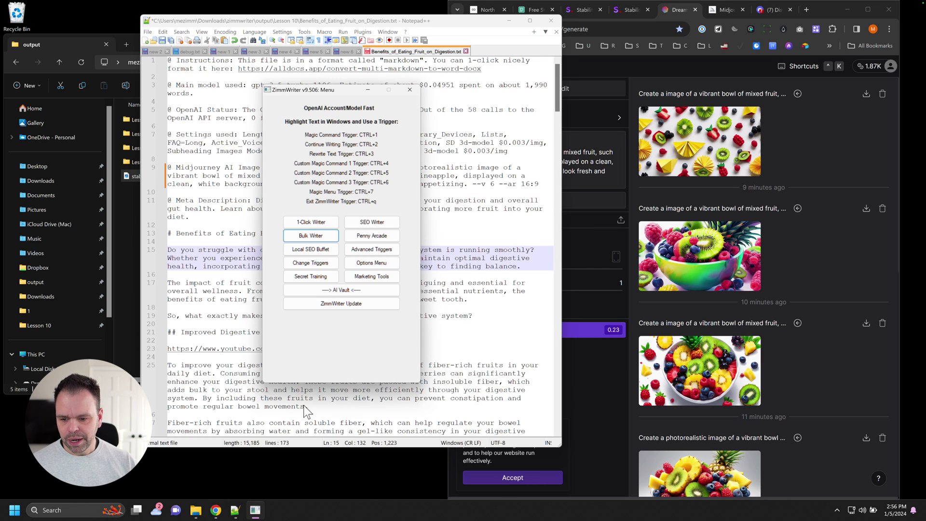
click(296, 236)
click(499, 301)
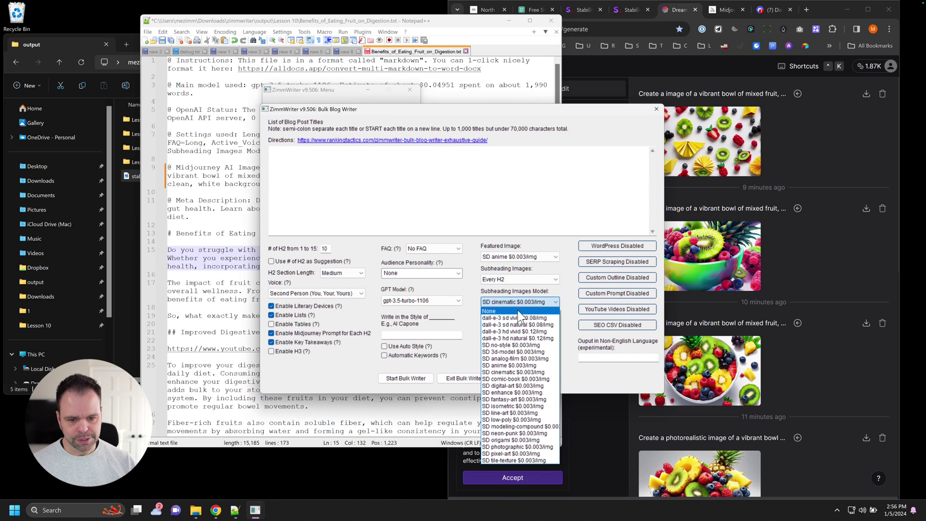
click(562, 245)
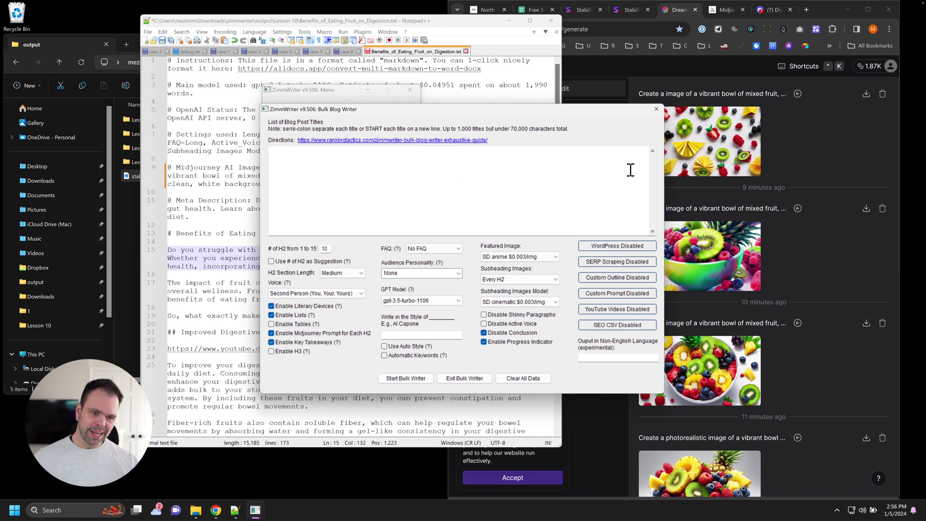
click(656, 109)
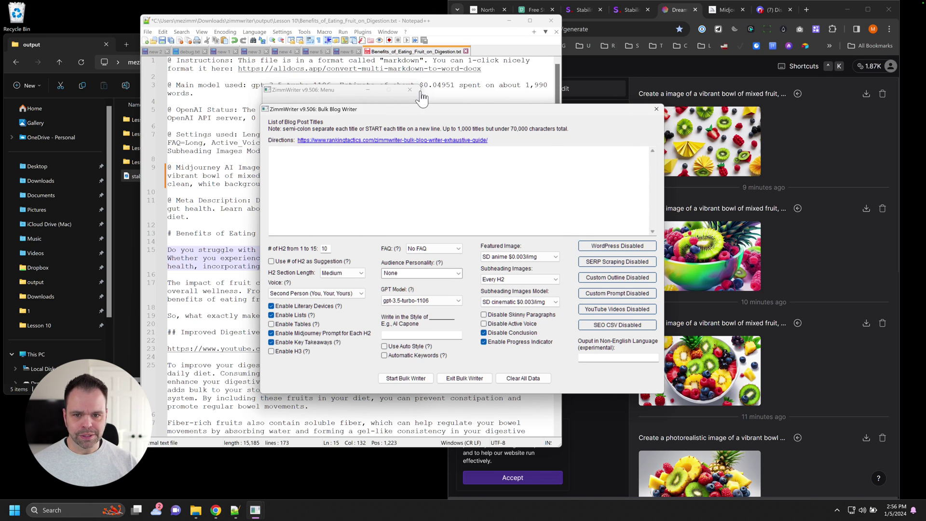
Step: Review the Bulk Blog Writer's WordPress upload settings, then minimize Notepad++ to reveal the output folders
drag(337, 91, 633, 68)
click(606, 211)
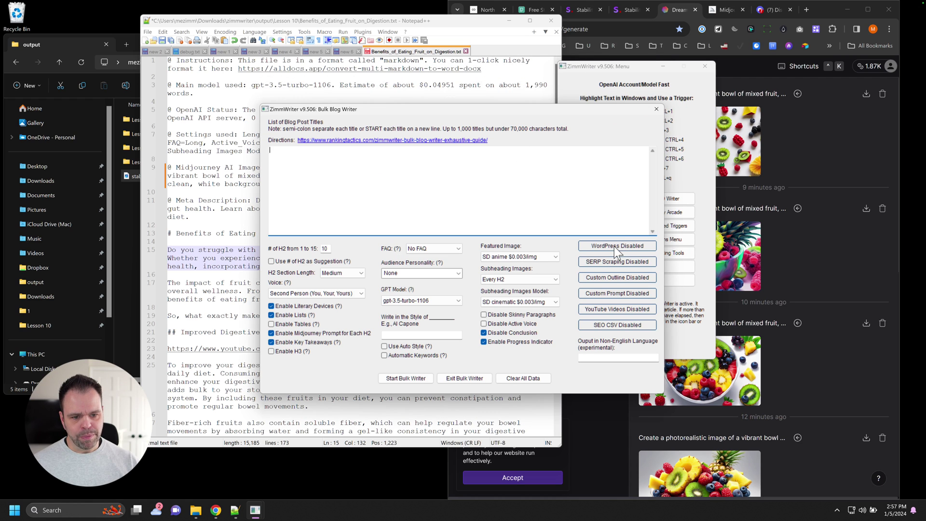
click(614, 247)
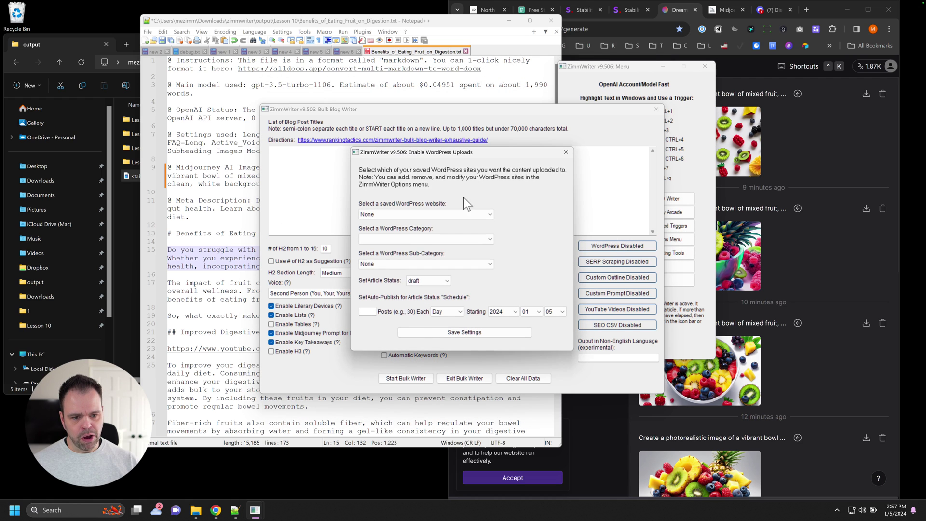
click(566, 152)
click(656, 109)
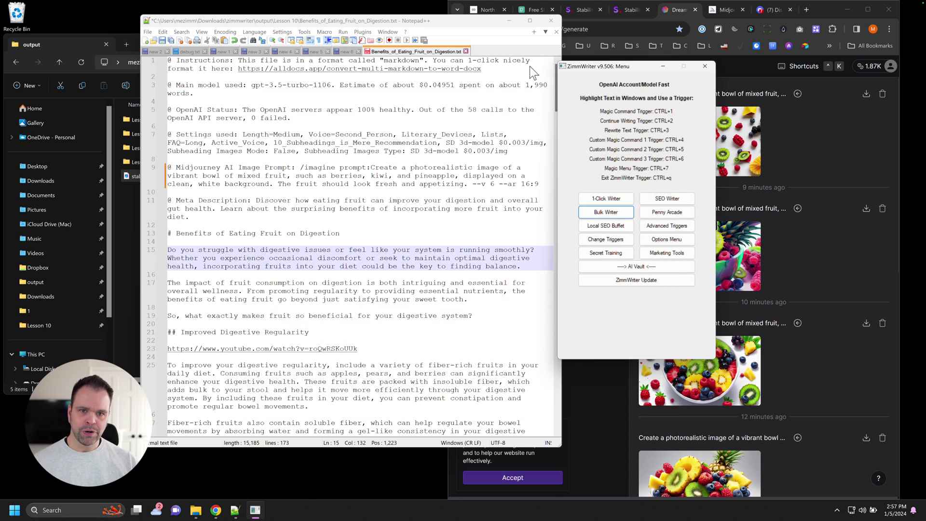
click(508, 20)
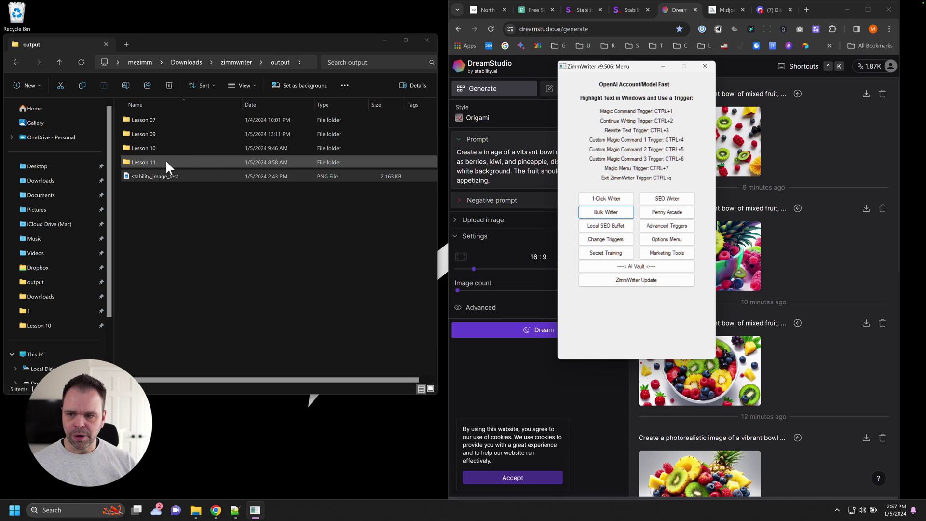
Step: Open the Lesson 10 folder and view the Do_Monkeys_Poop_and_Other_Fun_Facts main image and article text
double_click(152, 147)
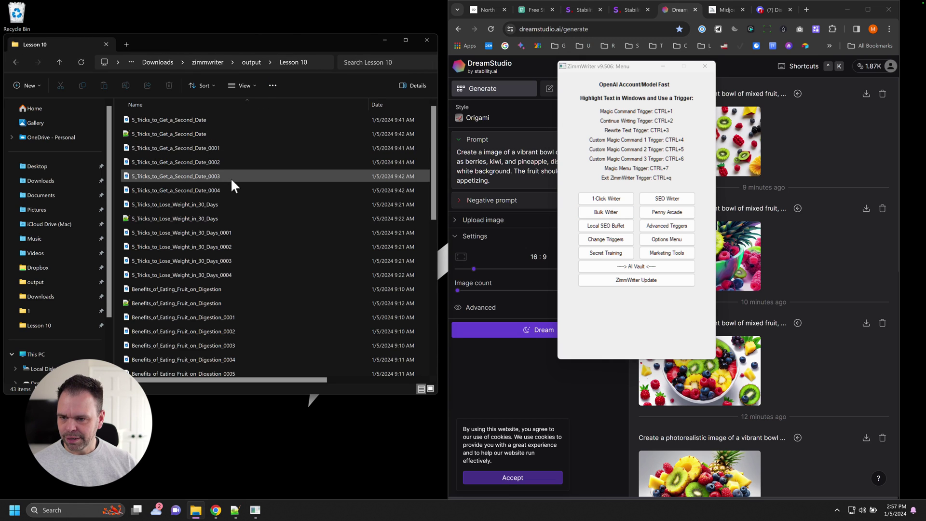
scroll(238, 186, down, 7)
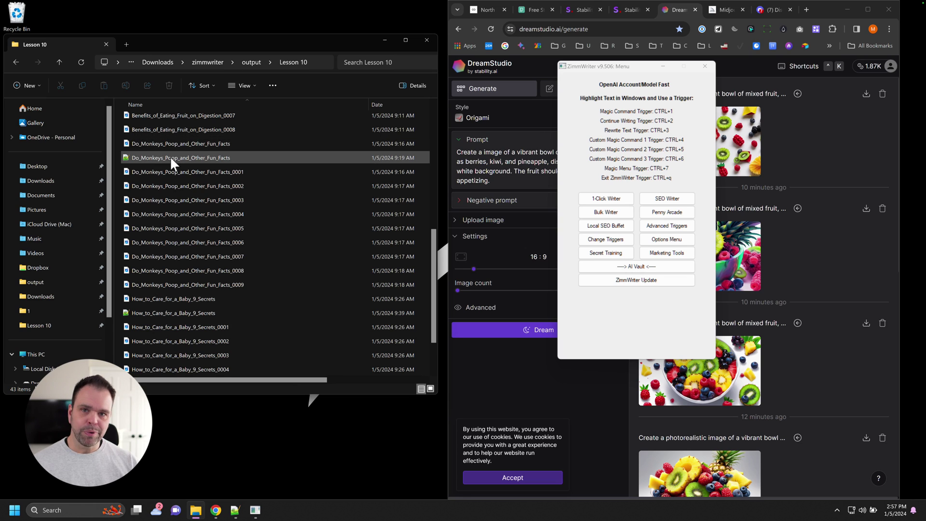
double_click(181, 144)
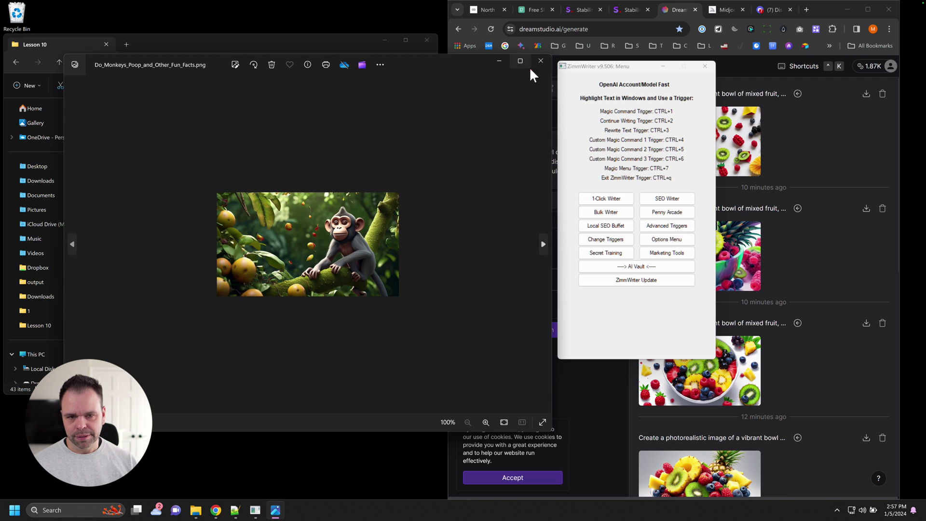
click(539, 62)
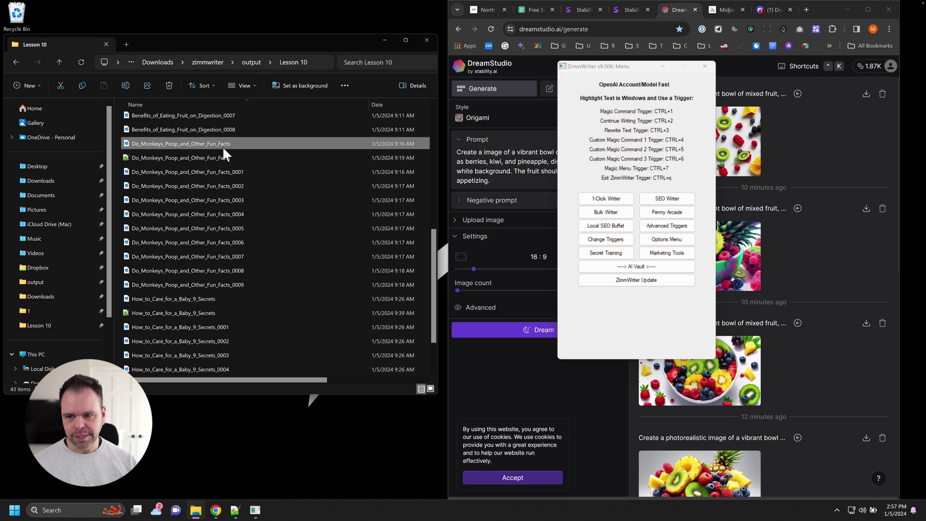
double_click(184, 157)
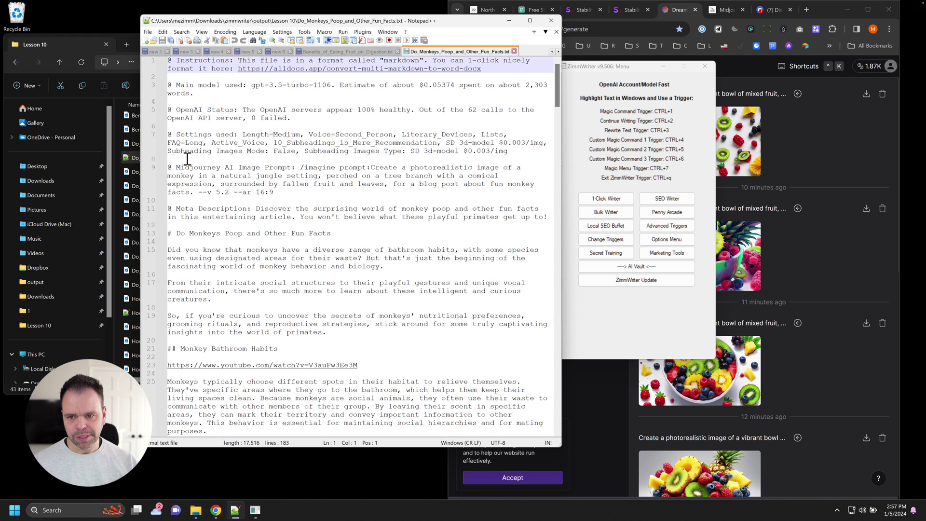
click(508, 20)
Step: Open Do_Monkeys_Poop_and_Other_Fun_Facts_0001 in Photos and step through the following images
click(245, 172)
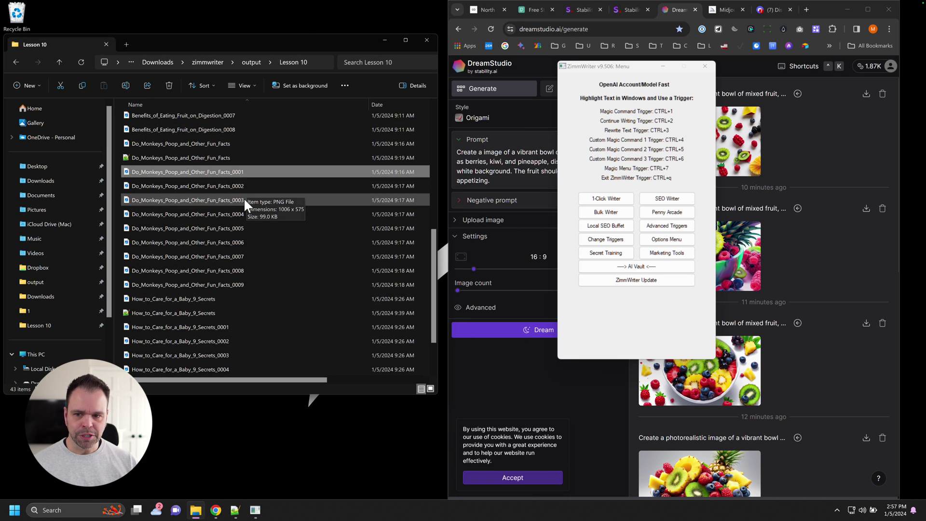
double_click(237, 175)
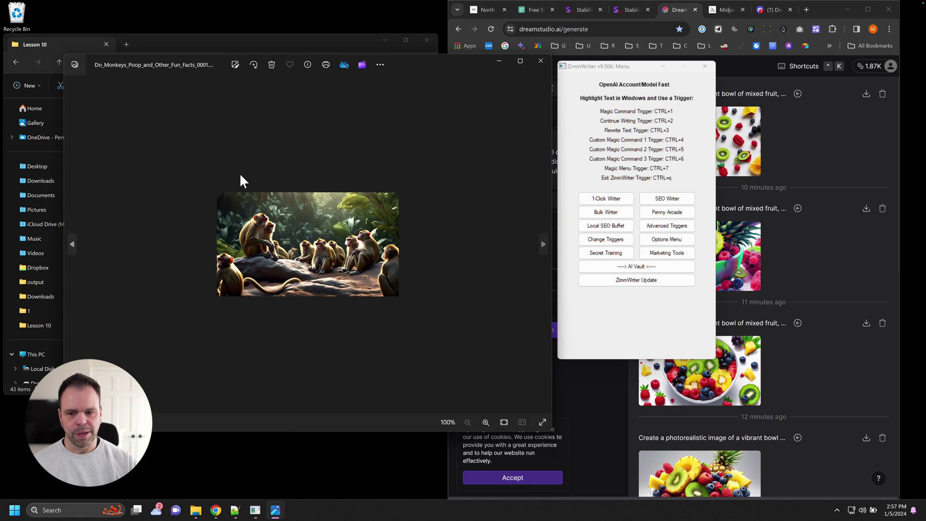
key(Right)
key(Right)
key(Right)
key(Right)
key(Right)
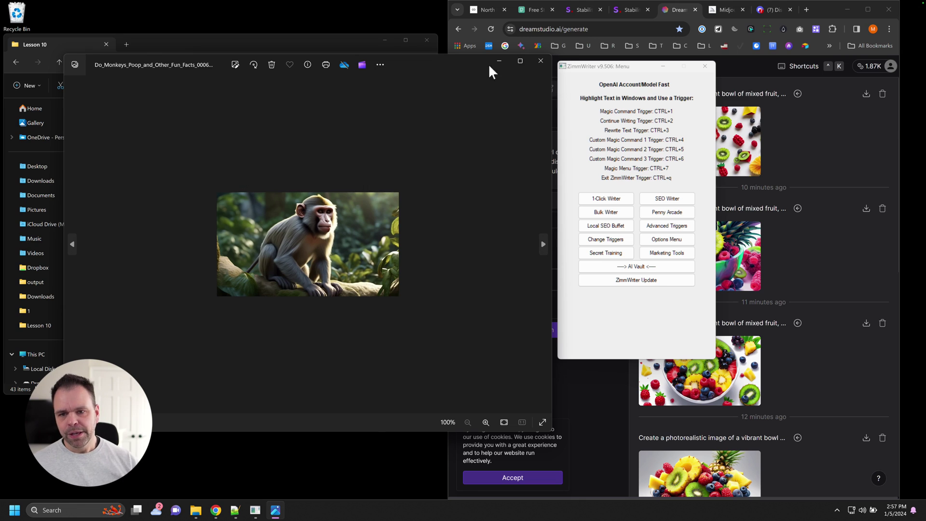
click(539, 60)
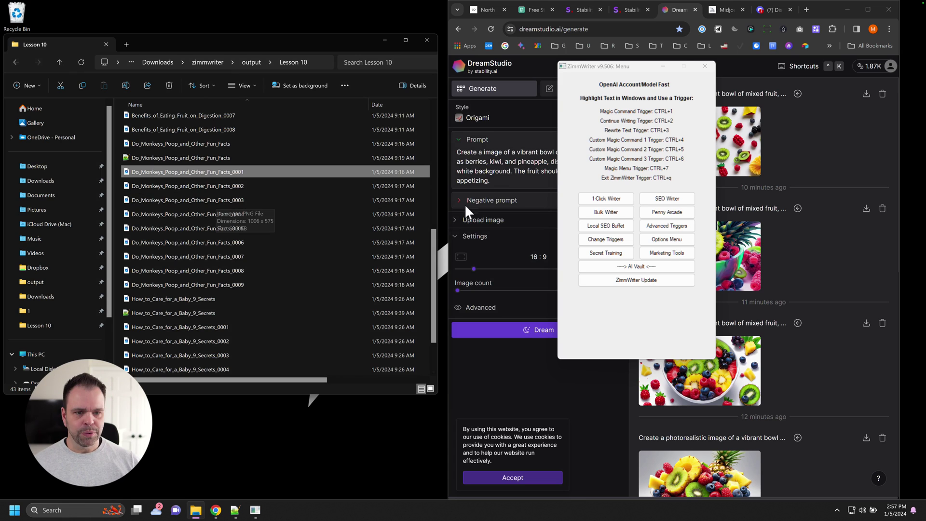
click(603, 201)
click(246, 281)
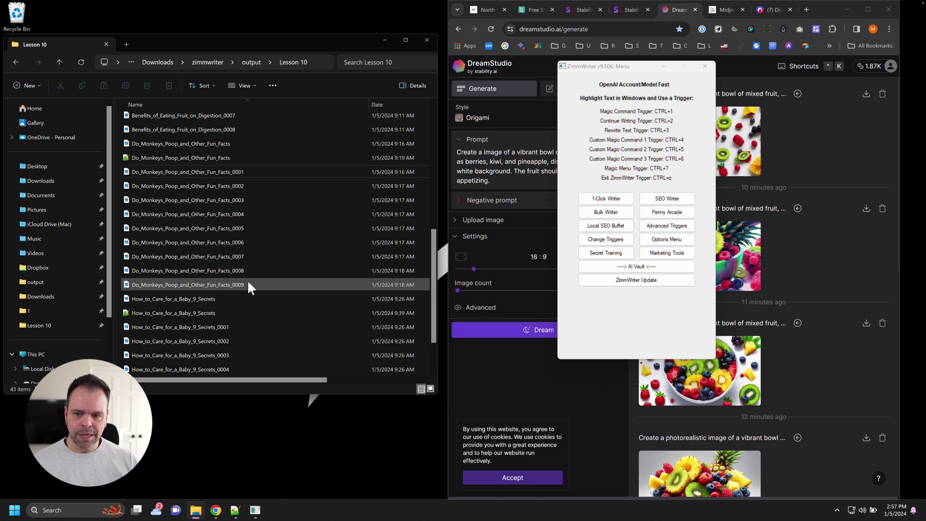